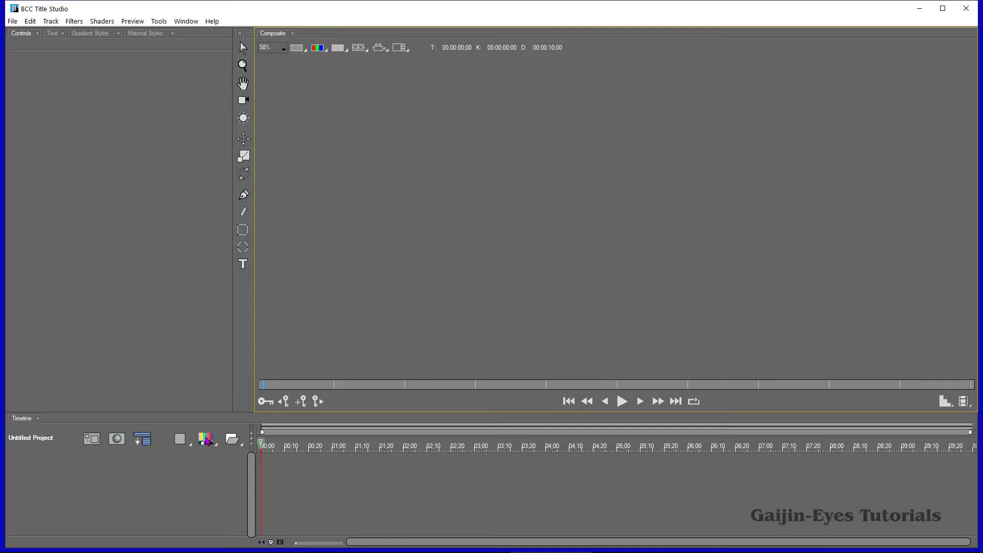
Step: Import the image file Scot Map StA Dundee 1.jpg as a new track in the empty project
click(206, 440)
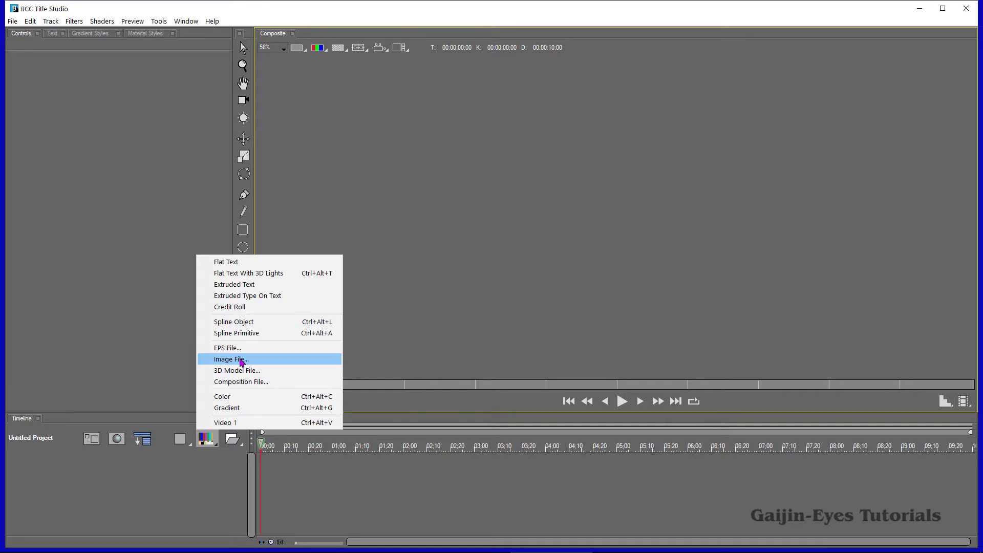
click(242, 363)
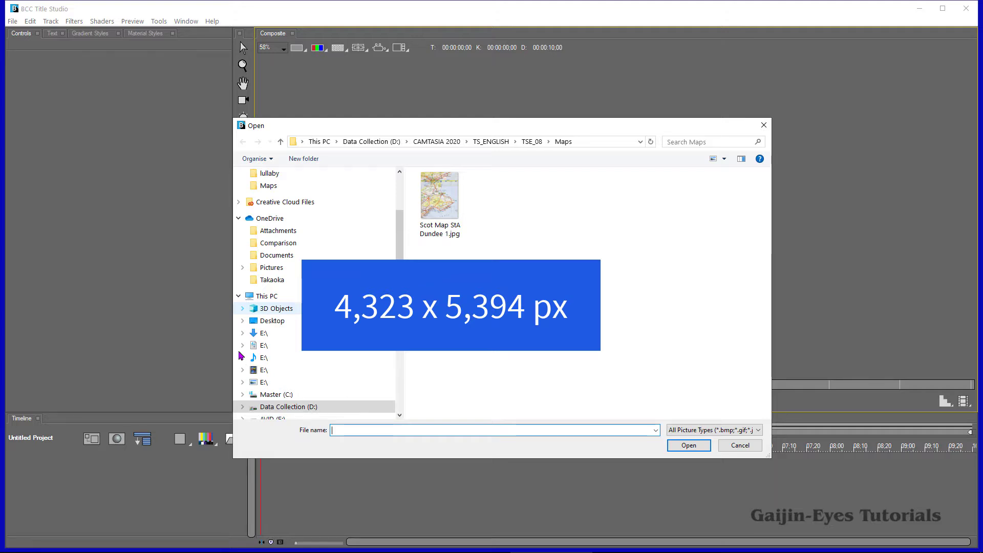
double_click(434, 194)
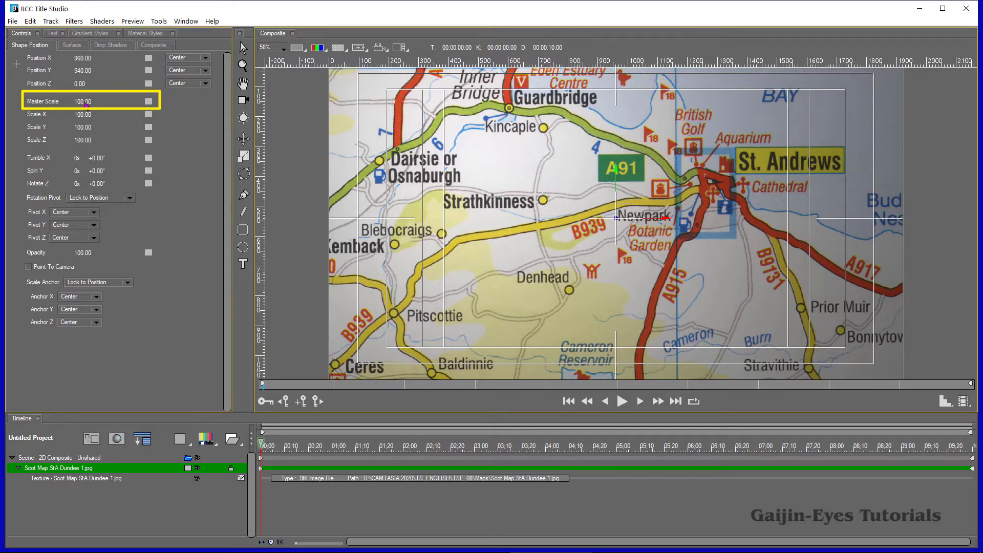
Step: Set the map's Master Scale to 56 and reposition the map so St. Andrews sits near the upper edge of the frame
drag(87, 105, 79, 102)
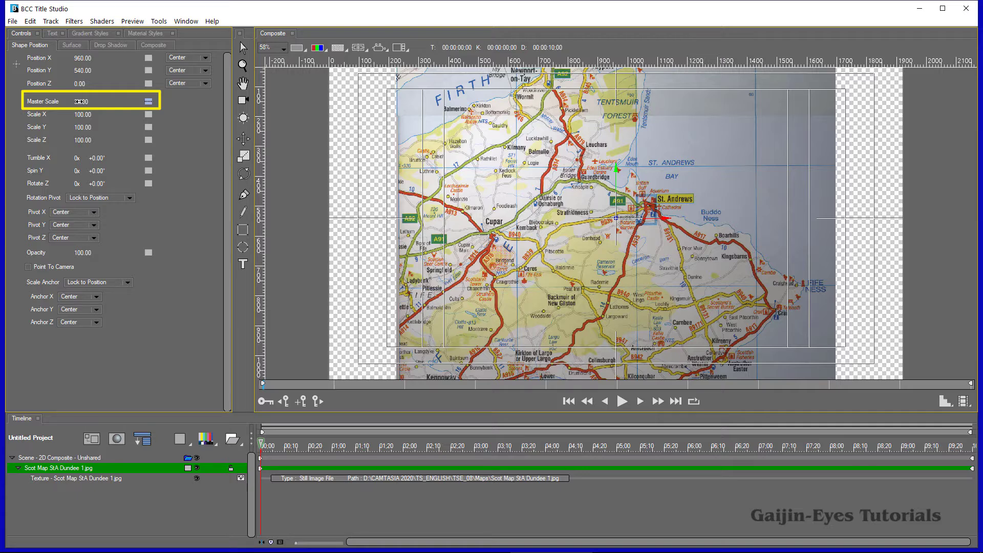
drag(78, 102, 82, 103)
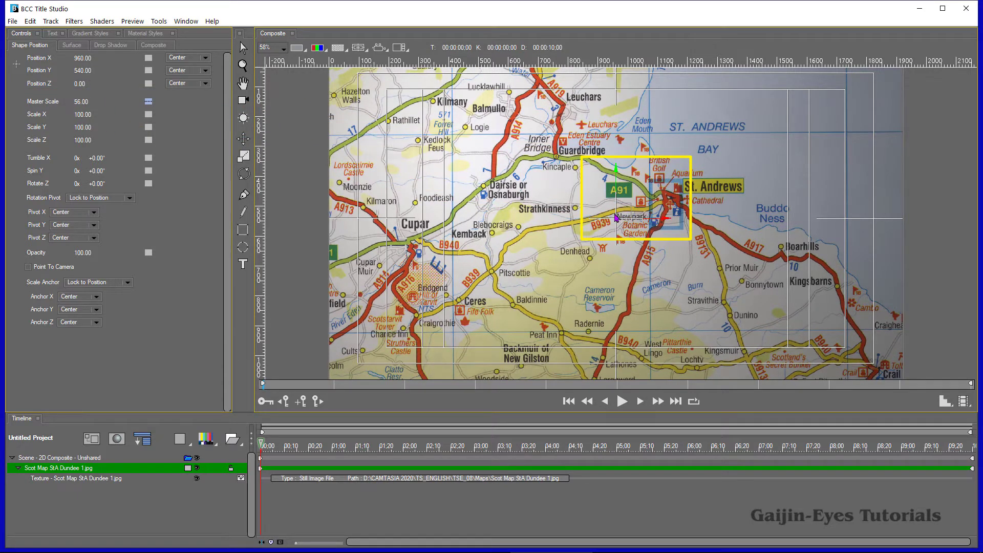
drag(624, 215, 572, 101)
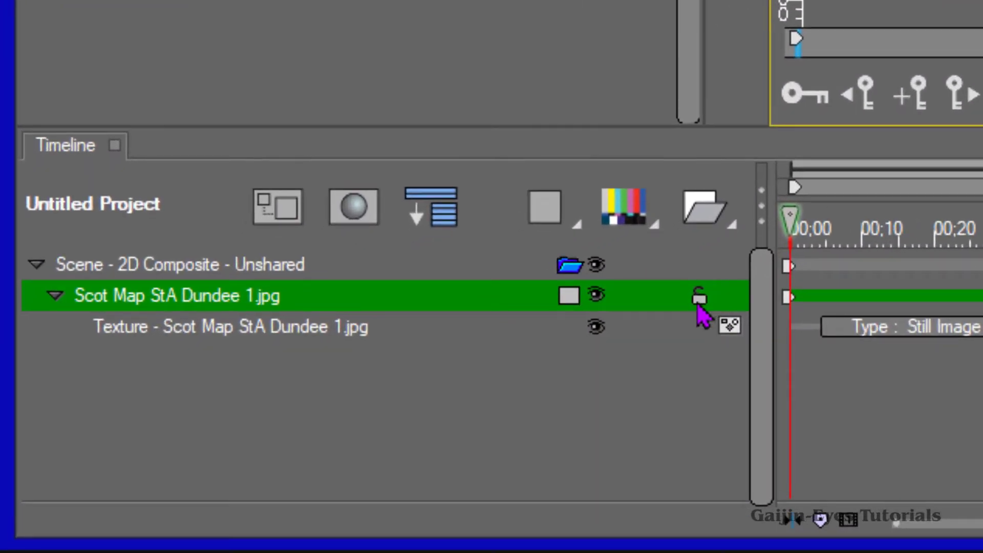
Step: Lock the map image track and add a Spline Object track to the 2D composite scene
click(701, 302)
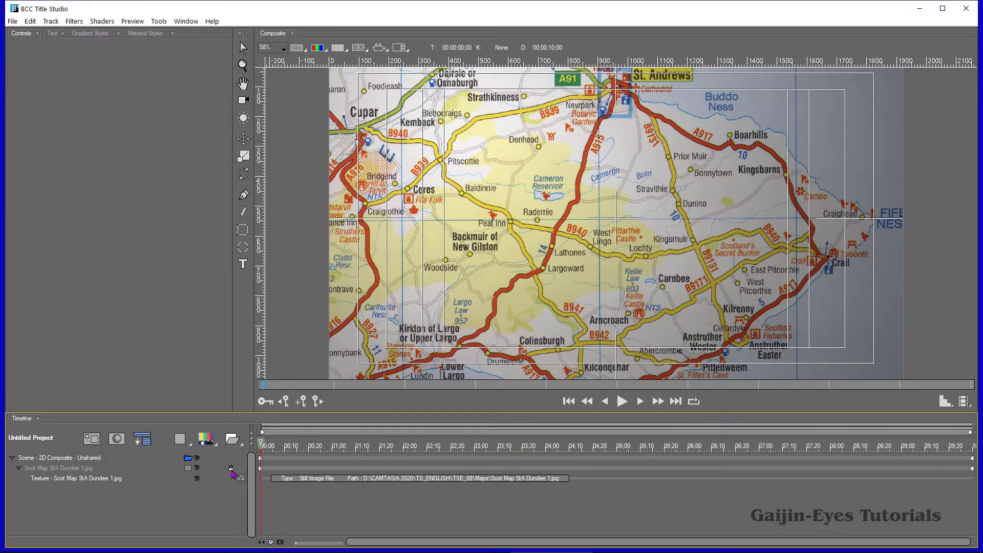
click(88, 460)
click(88, 462)
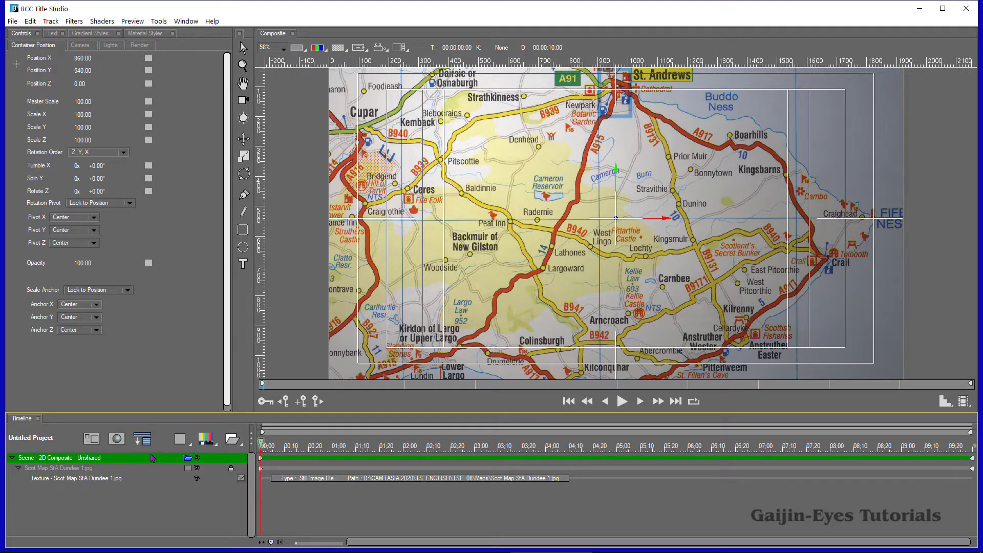
click(207, 441)
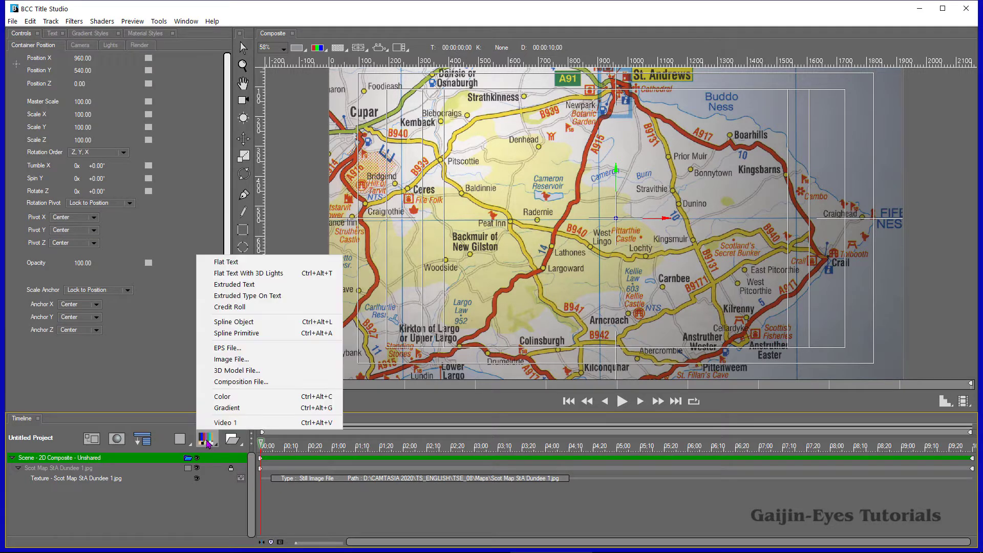
click(235, 322)
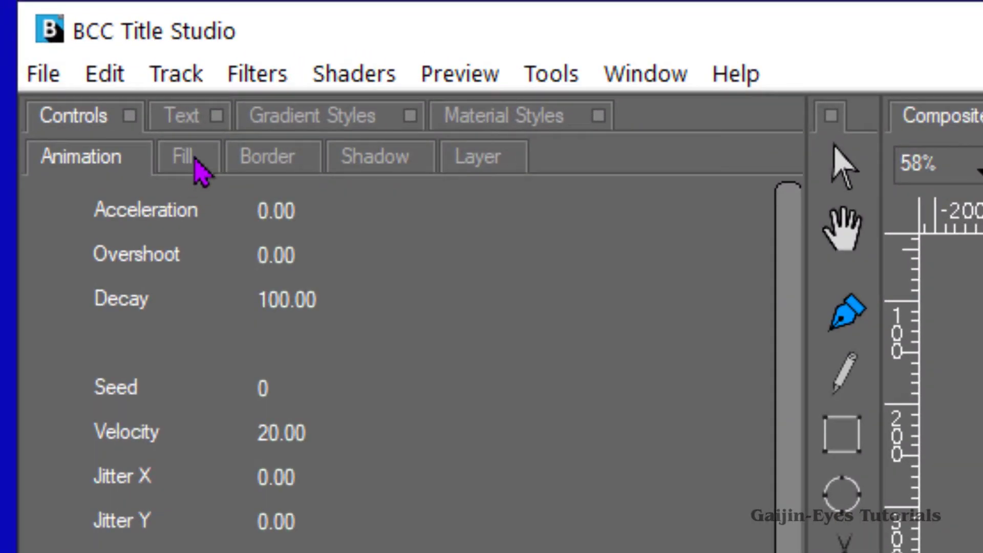
Step: Turn off the spline object's fill and enable its first border with the Plain edge style
click(133, 113)
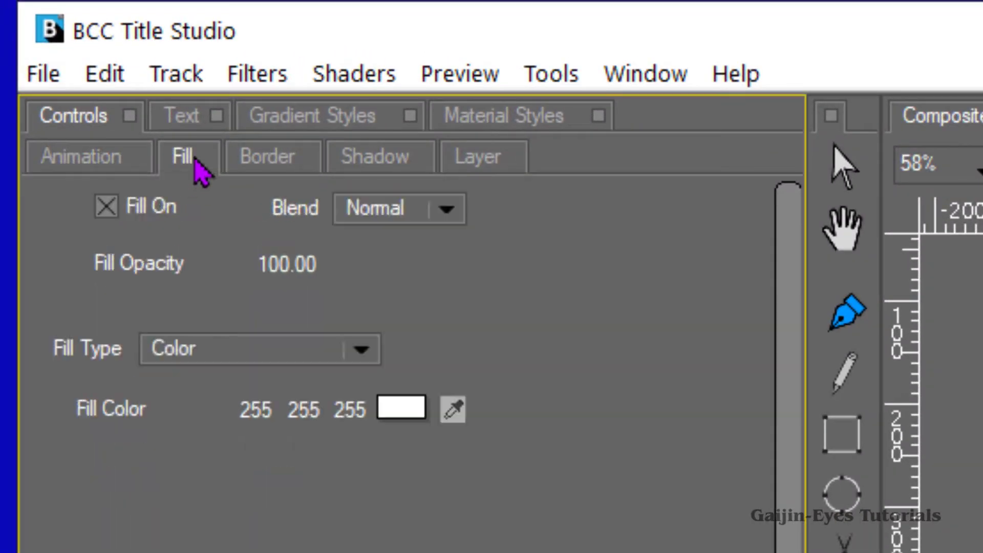
click(109, 211)
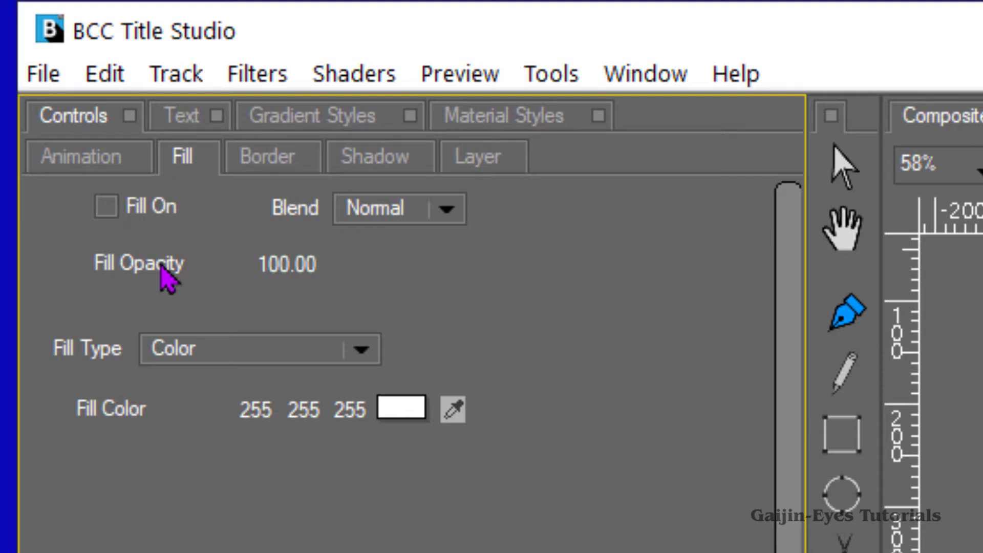
click(270, 164)
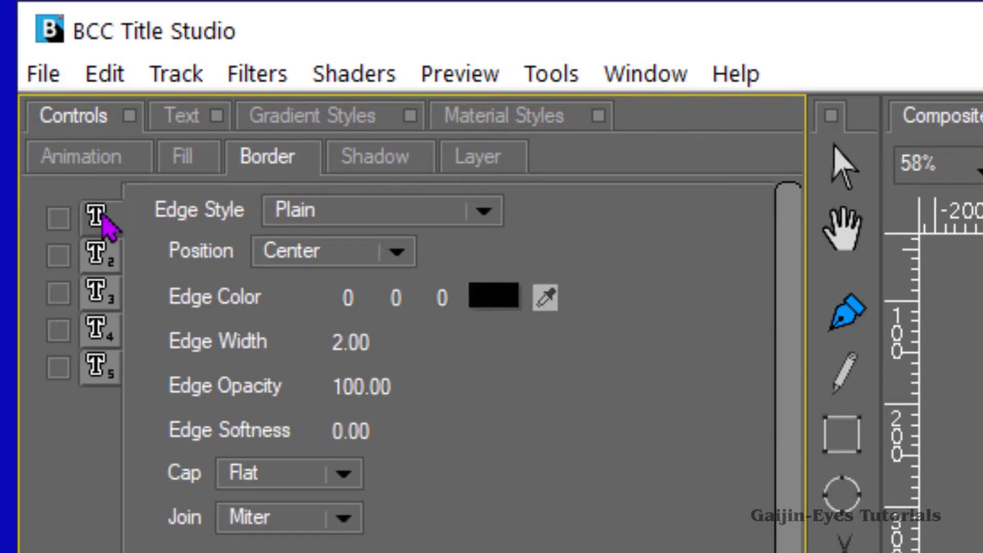
click(58, 219)
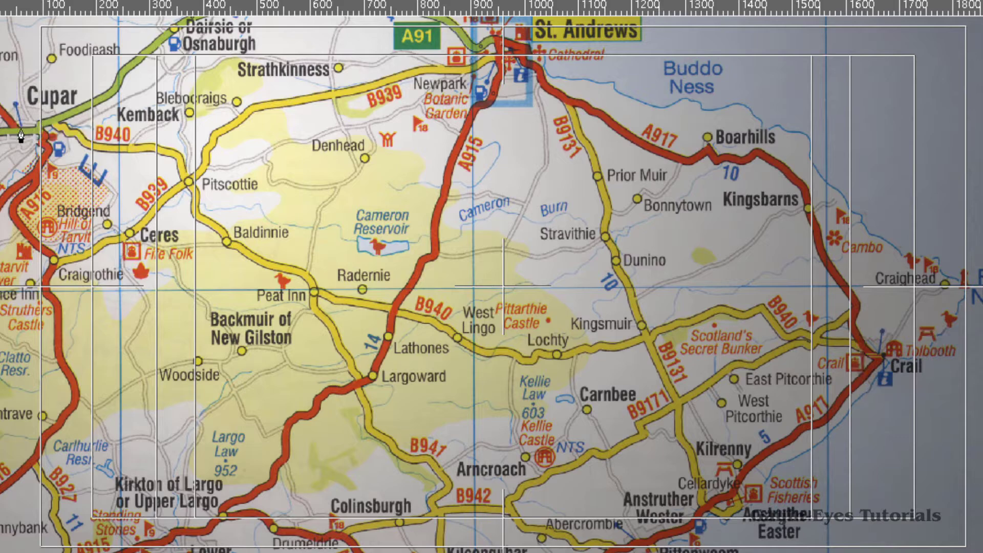
Step: Trace one unbroken spline along the roads from Cupar through Craigrothie, Ceres, Woodside, Backmuir of New Gilston, Largoward, Peat Inn, Arncroach and Anstruther Wester to Crail
click(21, 129)
click(42, 129)
click(47, 139)
click(51, 151)
click(40, 162)
click(37, 175)
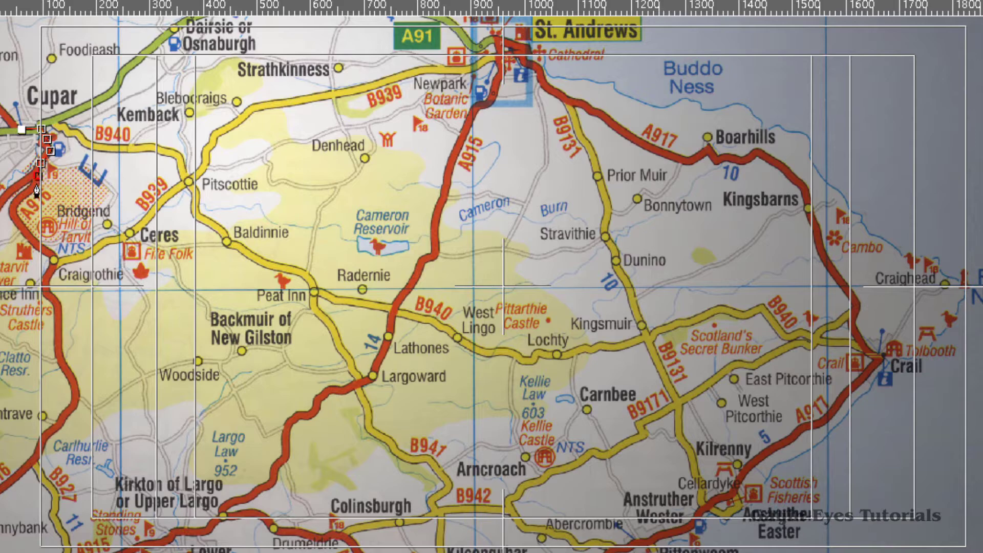
click(28, 196)
click(9, 209)
click(21, 228)
click(40, 243)
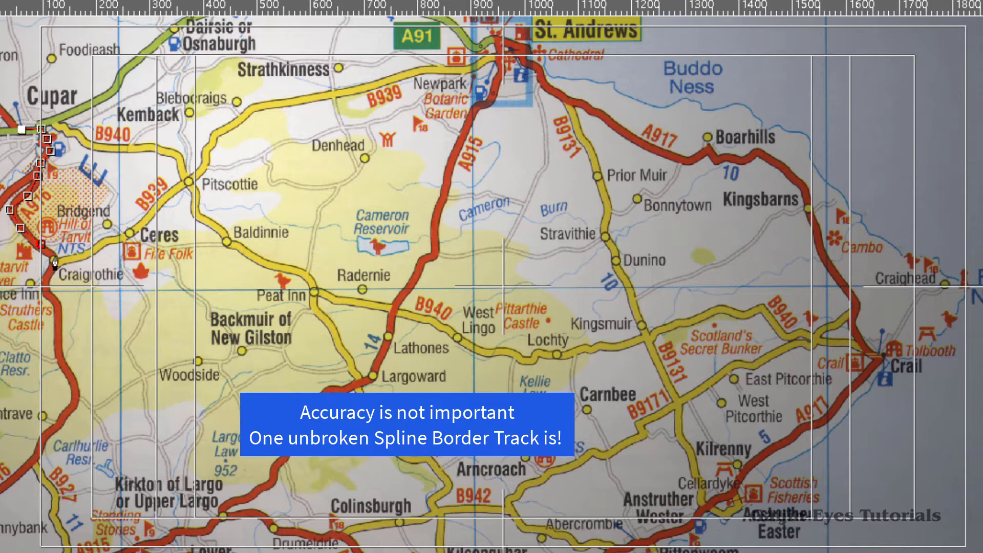
click(56, 262)
click(73, 259)
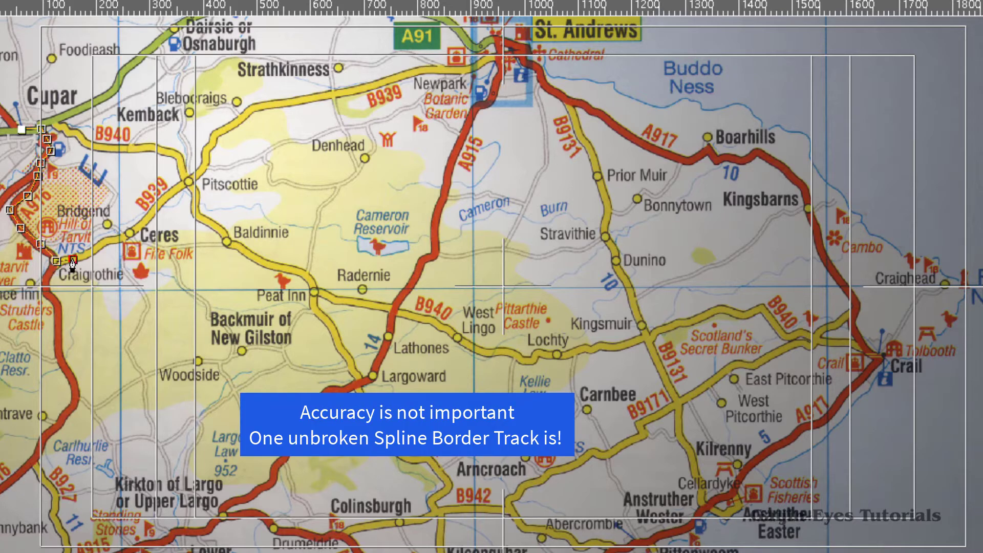
click(94, 247)
click(108, 238)
click(132, 232)
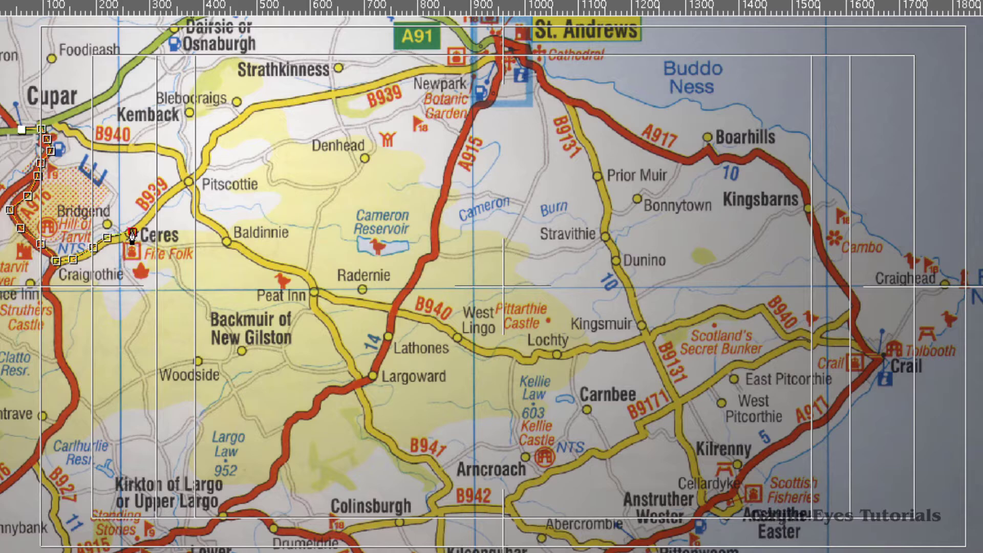
click(126, 242)
click(124, 266)
click(132, 281)
click(142, 294)
click(148, 311)
click(133, 336)
click(129, 353)
click(136, 362)
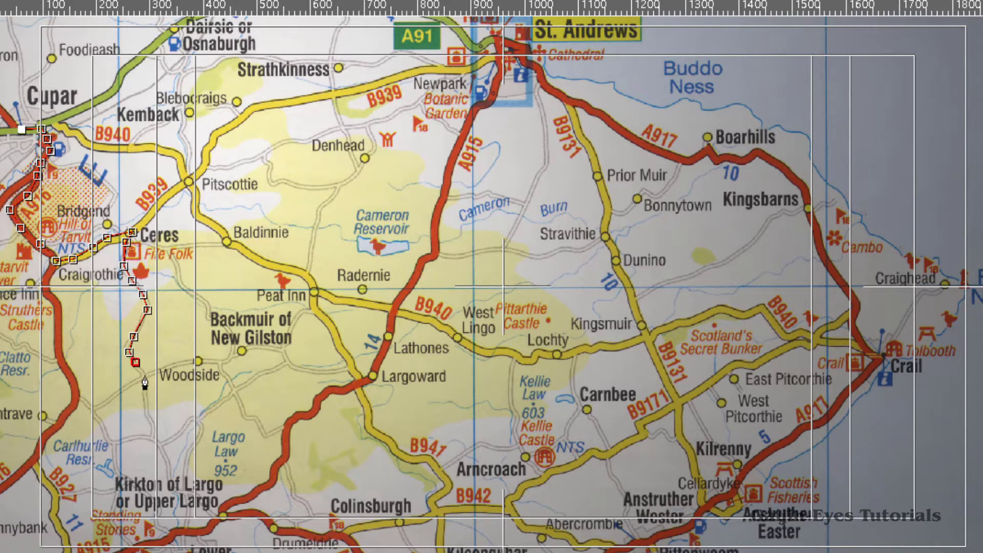
click(146, 377)
click(231, 355)
click(283, 346)
click(266, 374)
click(241, 406)
click(262, 430)
click(313, 412)
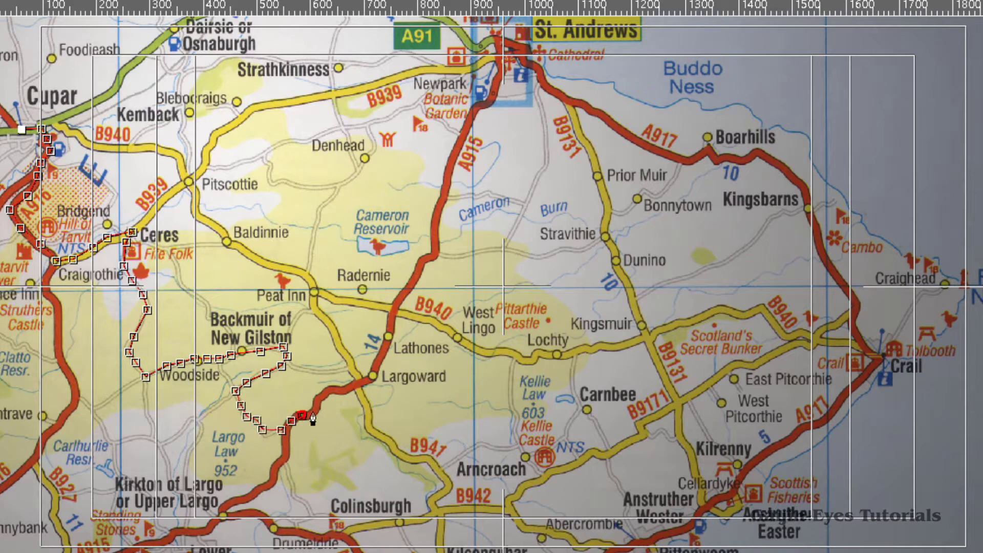
click(332, 389)
click(361, 382)
click(342, 353)
click(313, 291)
click(352, 304)
click(398, 303)
click(458, 336)
click(504, 352)
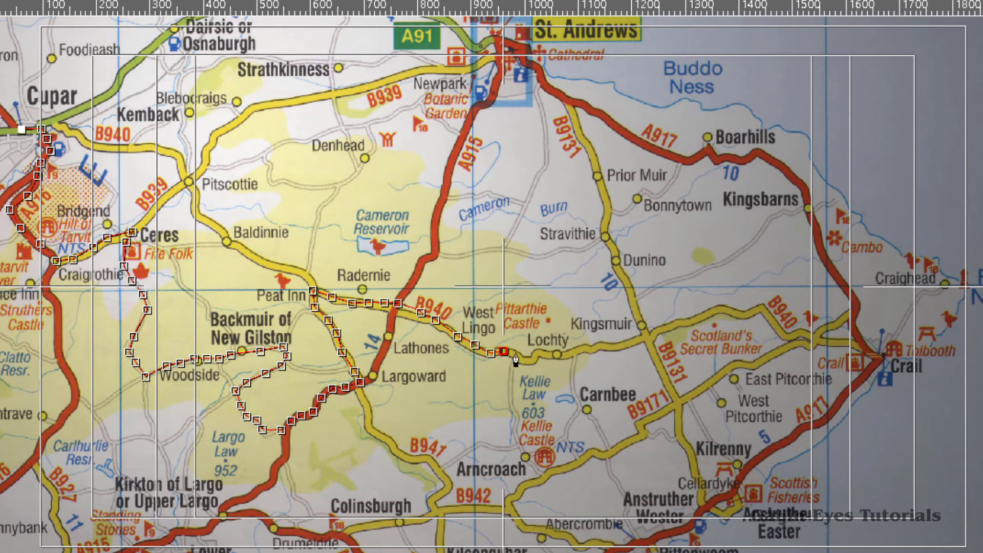
click(514, 376)
click(518, 412)
click(520, 444)
click(439, 466)
click(436, 494)
click(436, 509)
click(478, 505)
click(525, 485)
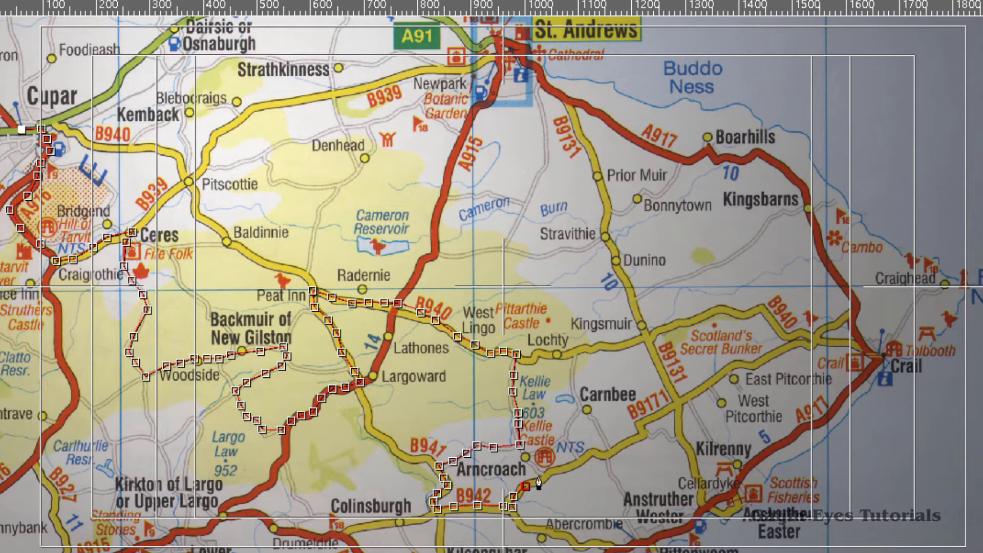
click(584, 460)
click(611, 462)
click(616, 476)
click(633, 525)
click(648, 538)
click(694, 521)
click(741, 477)
click(794, 438)
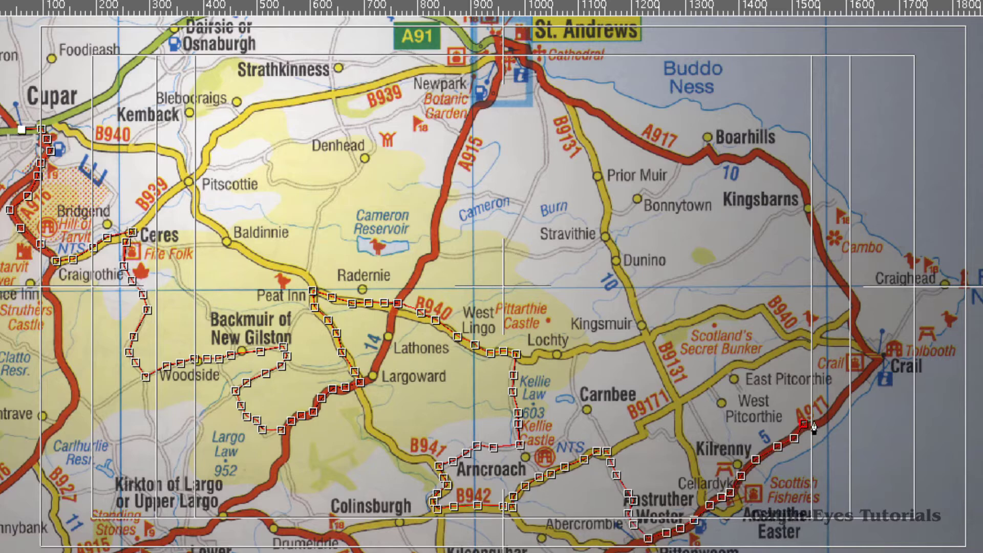
click(819, 421)
click(835, 408)
click(849, 390)
click(872, 377)
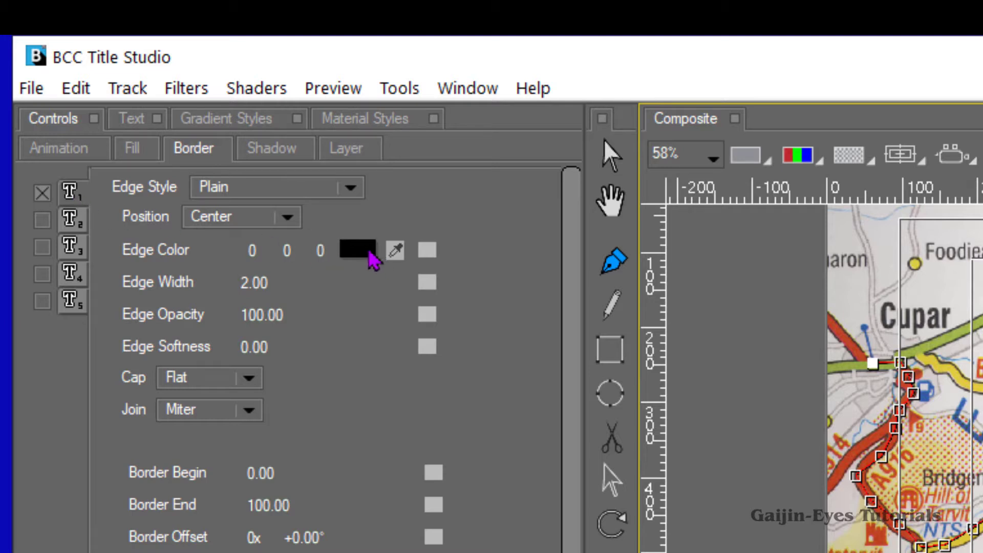
Step: Set the route border's edge color to blue (0, 0, 255) and its edge width to 12
click(367, 252)
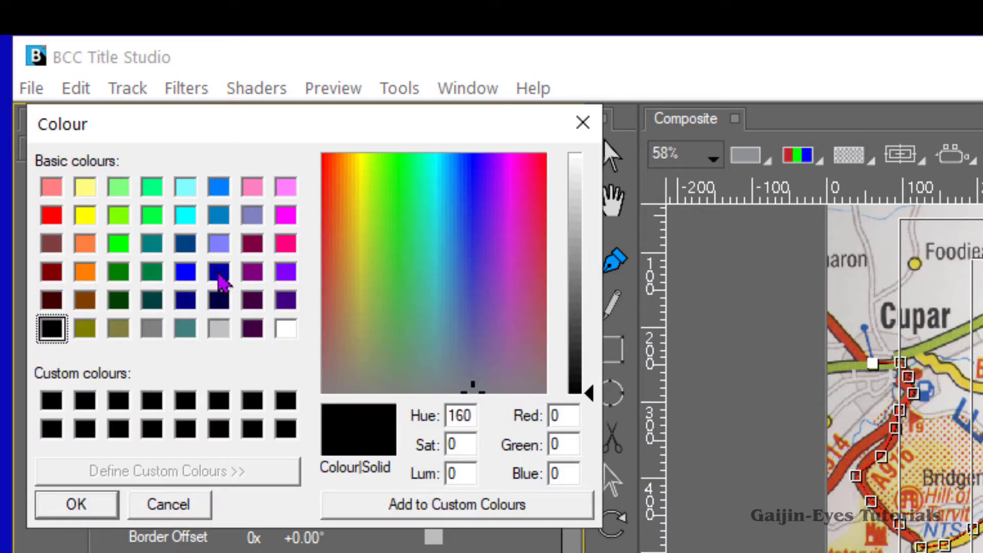
click(182, 270)
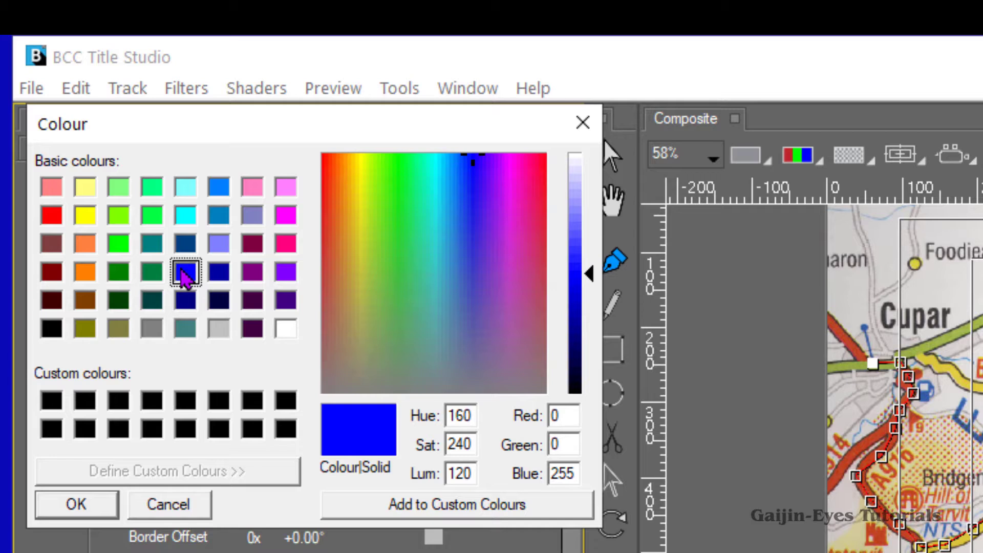
click(73, 504)
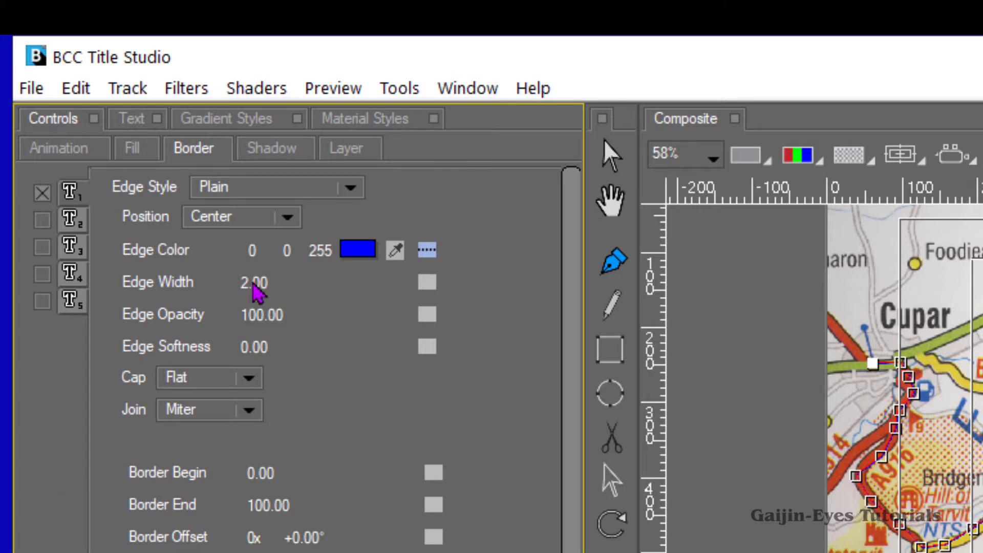
click(253, 283)
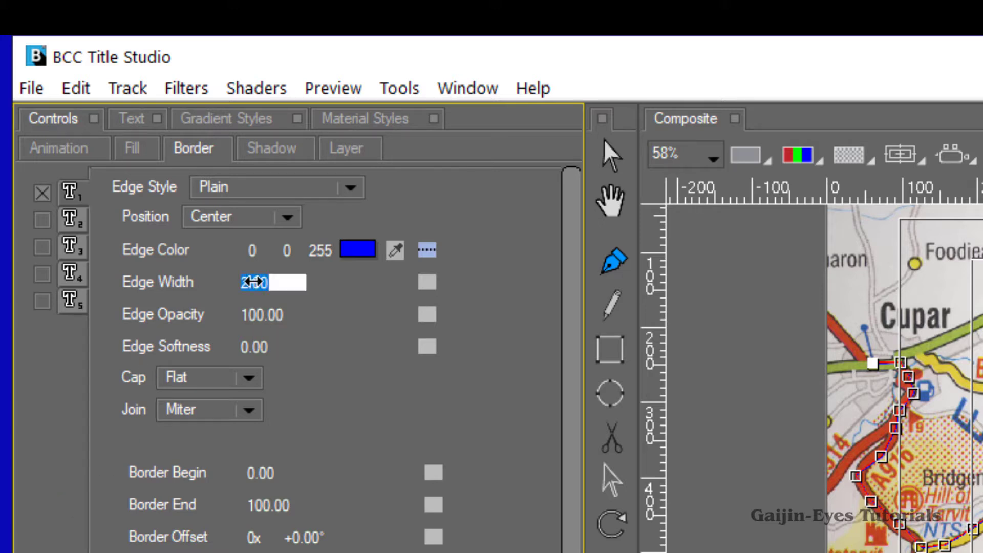
text(12)
key(Return)
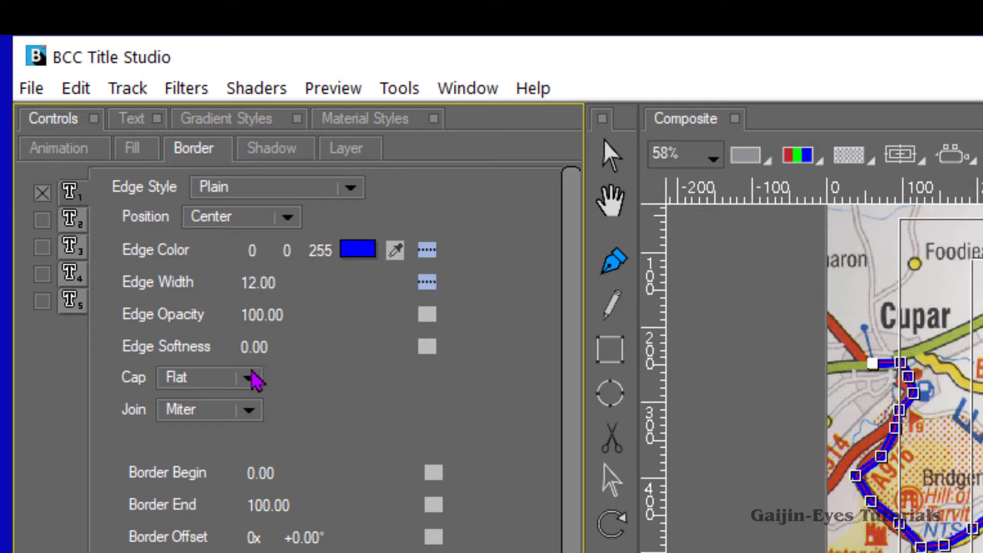
Step: Set both the cap and the join of the route's border to Round
click(246, 380)
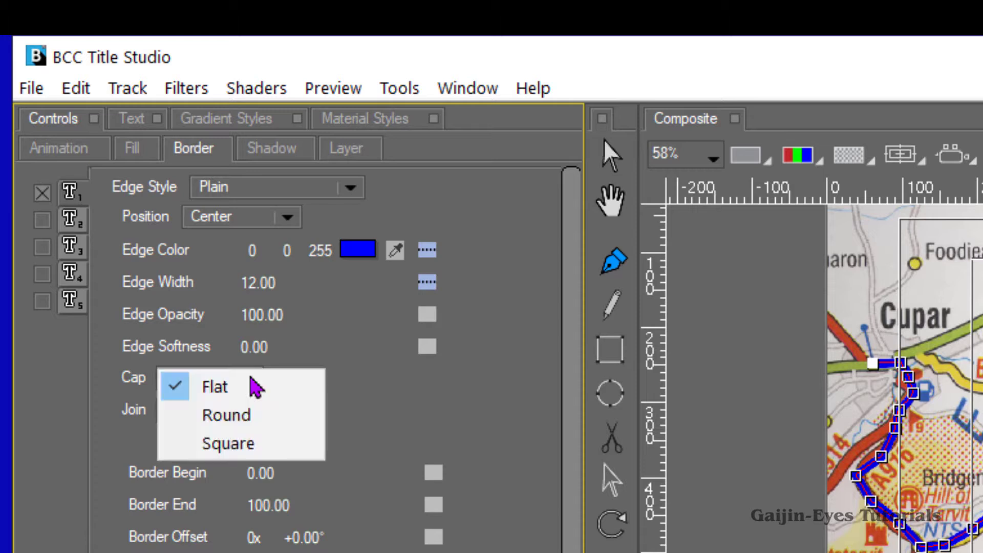
click(233, 417)
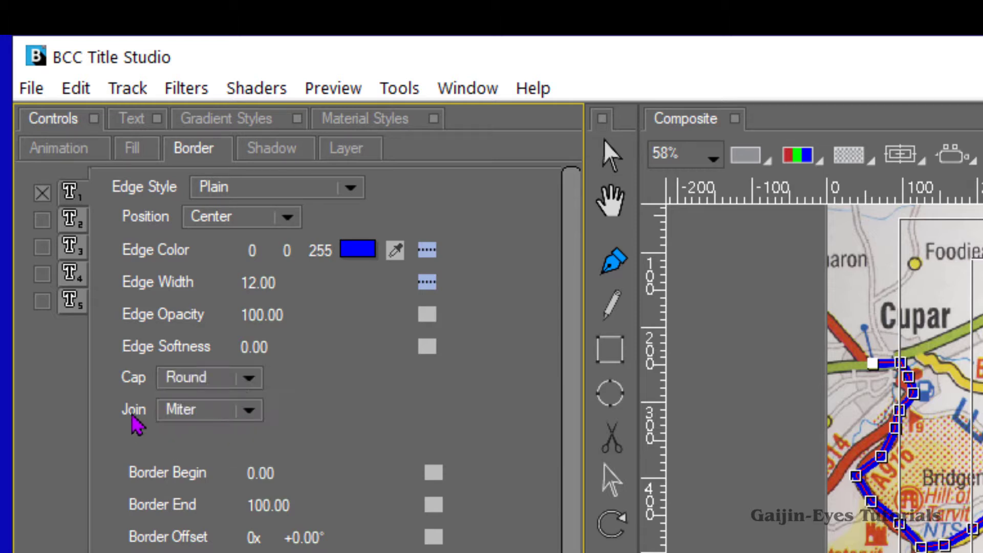
click(251, 413)
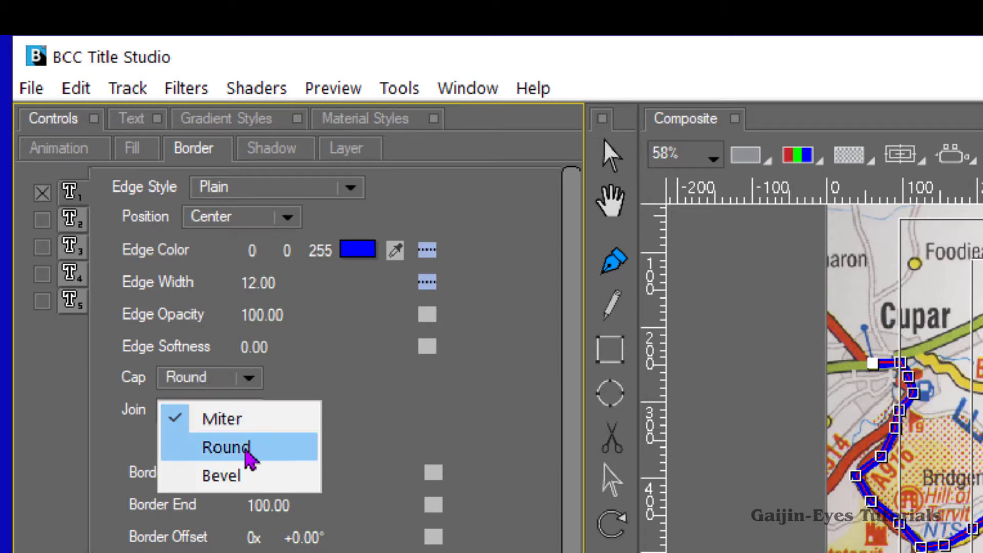
click(248, 456)
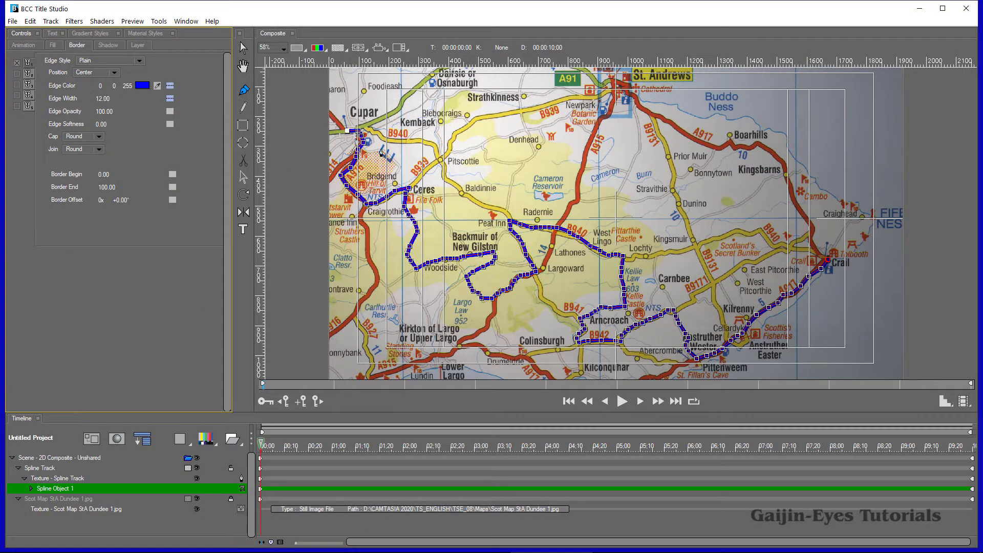
Step: Zoom the composite to 400% to examine the traced route and its spline points up close
scroll(392, 240, up, 1)
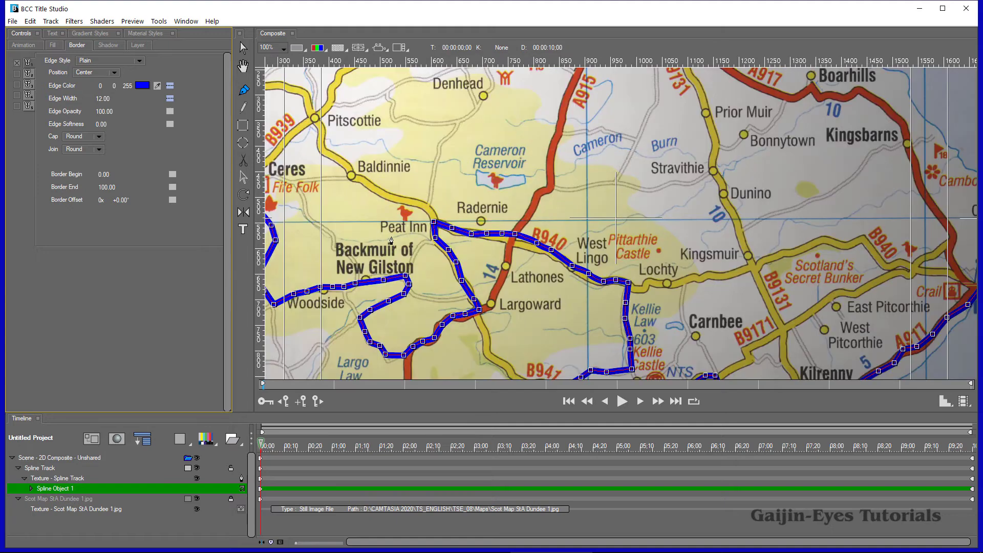
scroll(391, 241, up, 1)
scroll(392, 241, down, 1)
scroll(391, 240, up, 2)
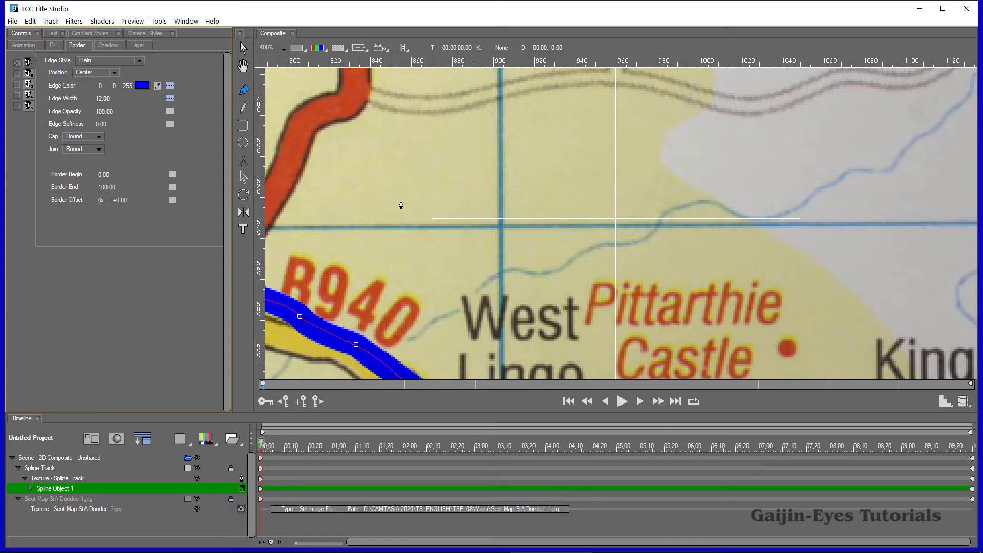
Step: Examine the enlarged map along the stretch from West Lingo past Baldinnie and Pitscottie back towards Cupar
click(402, 205)
key(h)
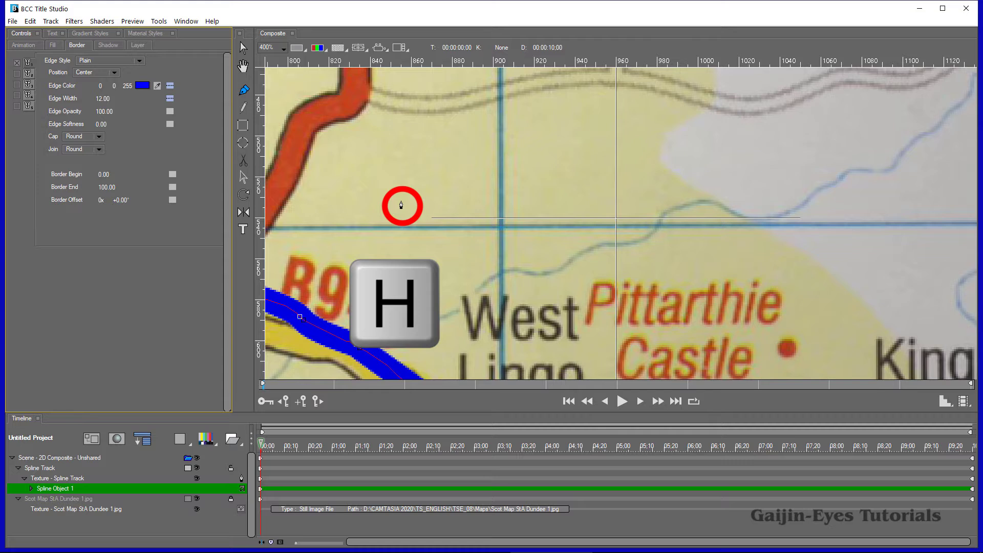
key(h)
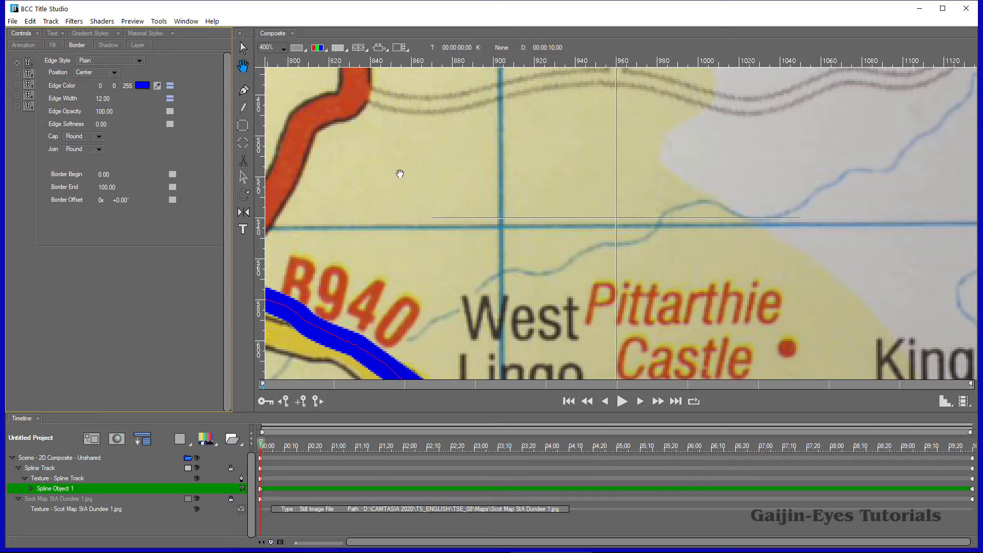
drag(400, 174, 561, 204)
drag(328, 191, 594, 270)
drag(381, 188, 675, 244)
drag(411, 191, 572, 247)
drag(462, 195, 577, 266)
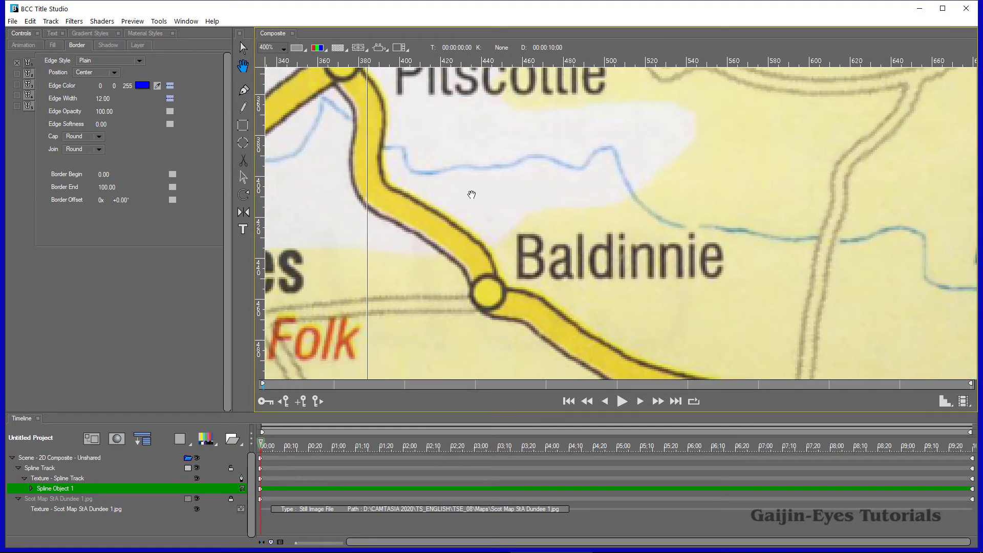
drag(450, 178, 567, 285)
drag(504, 231, 656, 332)
drag(435, 186, 612, 251)
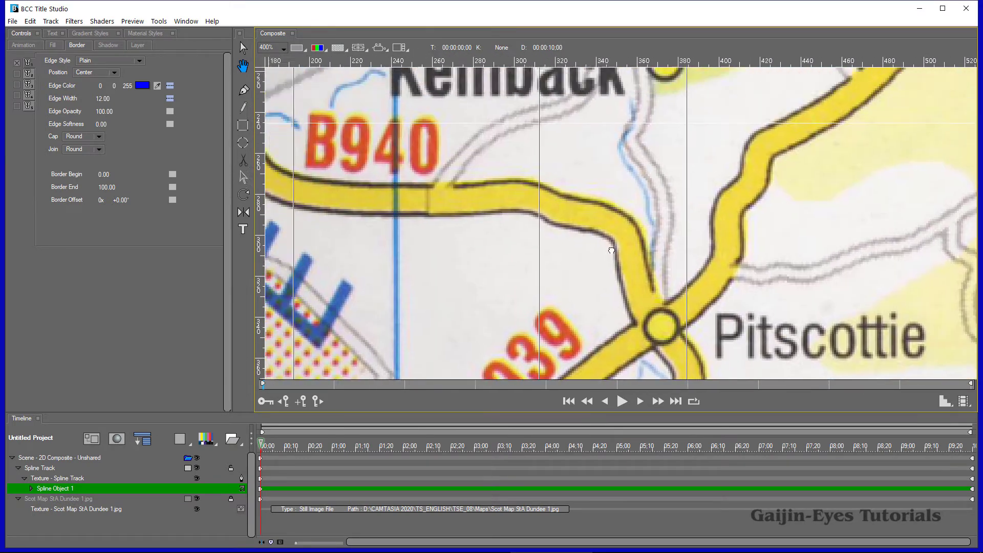
drag(410, 203, 581, 253)
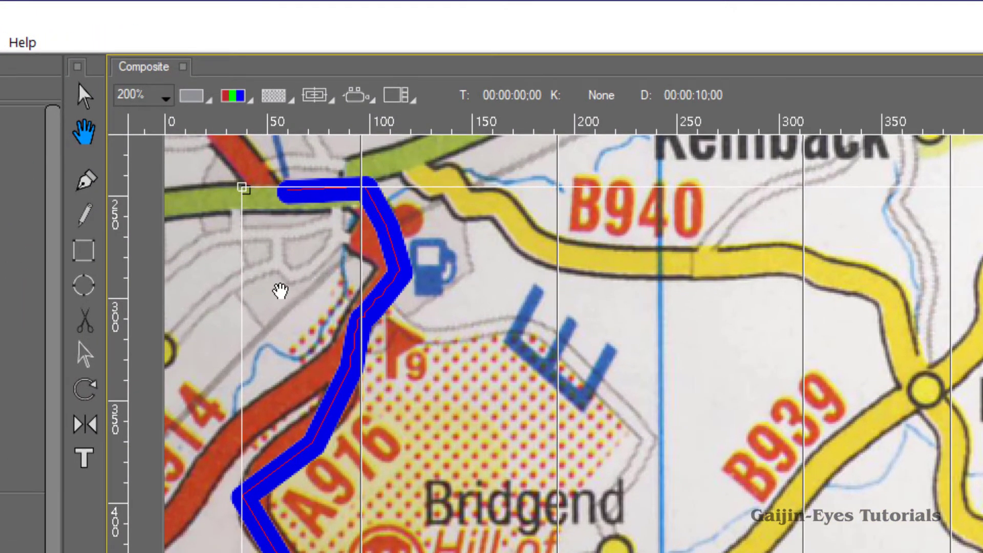
Step: Add a spline point on the route segment just south of its start in Cupar and move it onto the road
key(h)
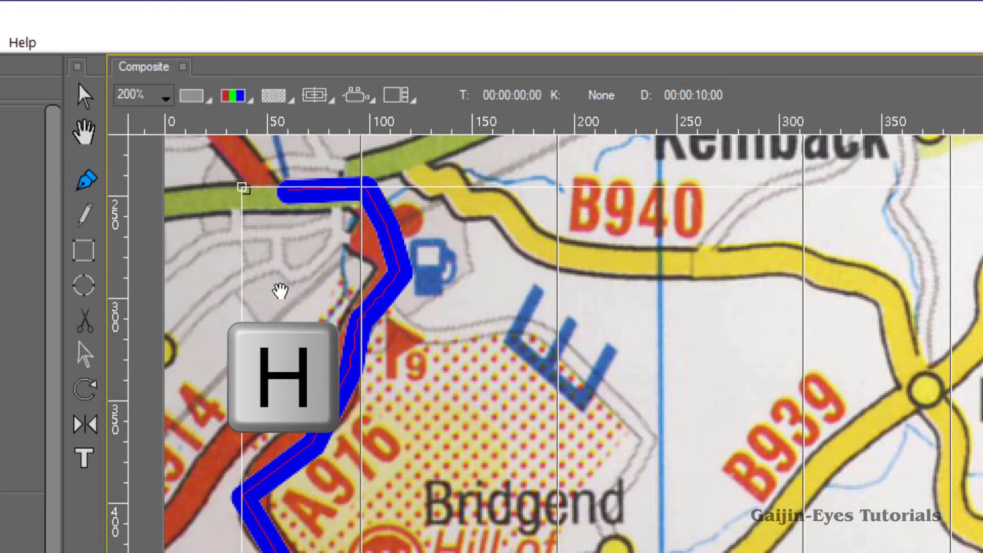
key(p)
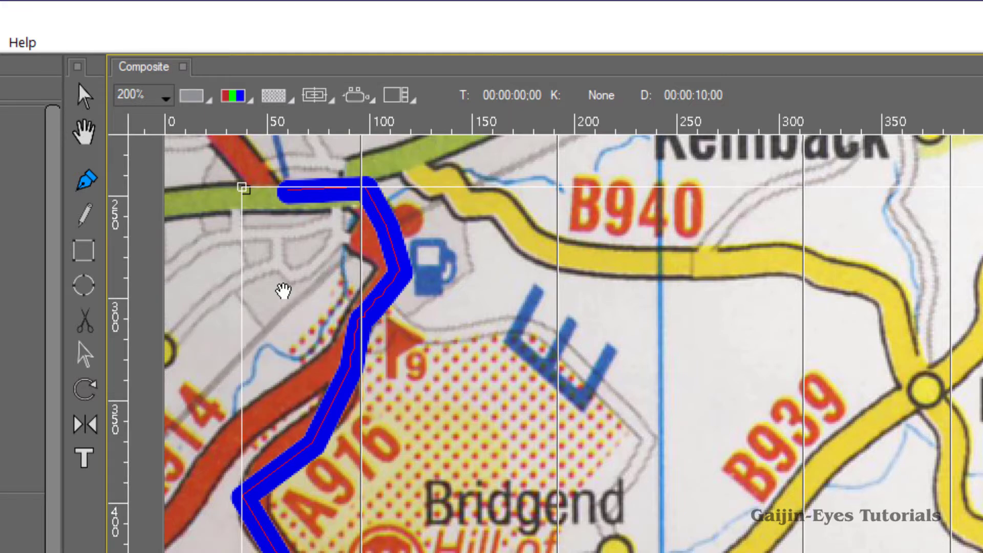
key(p)
click(396, 265)
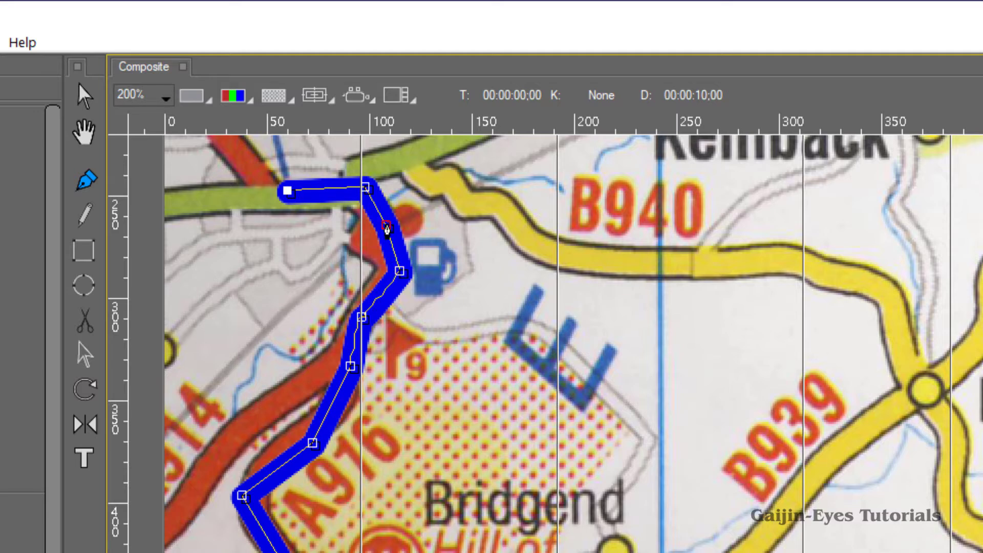
drag(386, 225, 367, 244)
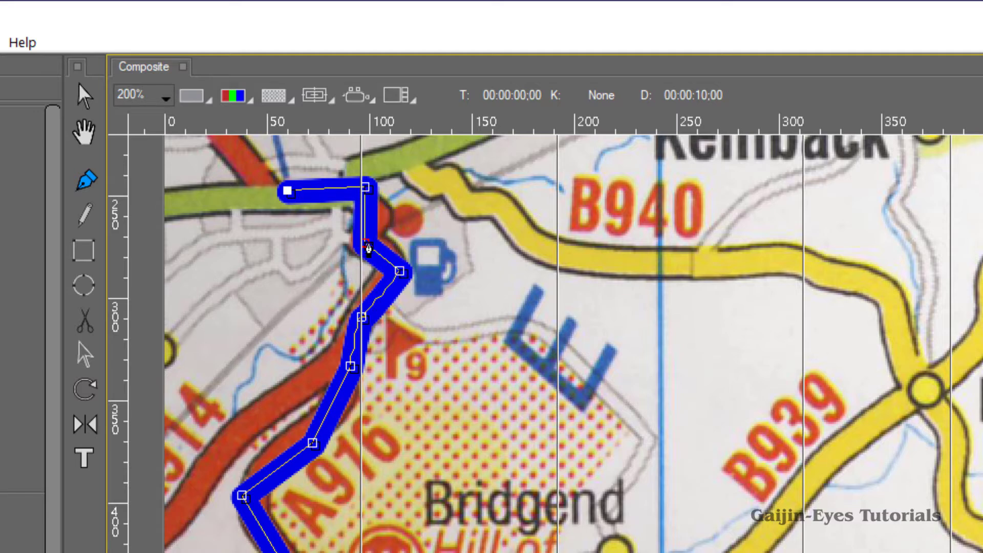
Step: Reposition the spline points beside the A916 south of Cupar so the route follows the road
drag(401, 273, 391, 266)
drag(362, 318, 354, 320)
drag(351, 366, 342, 401)
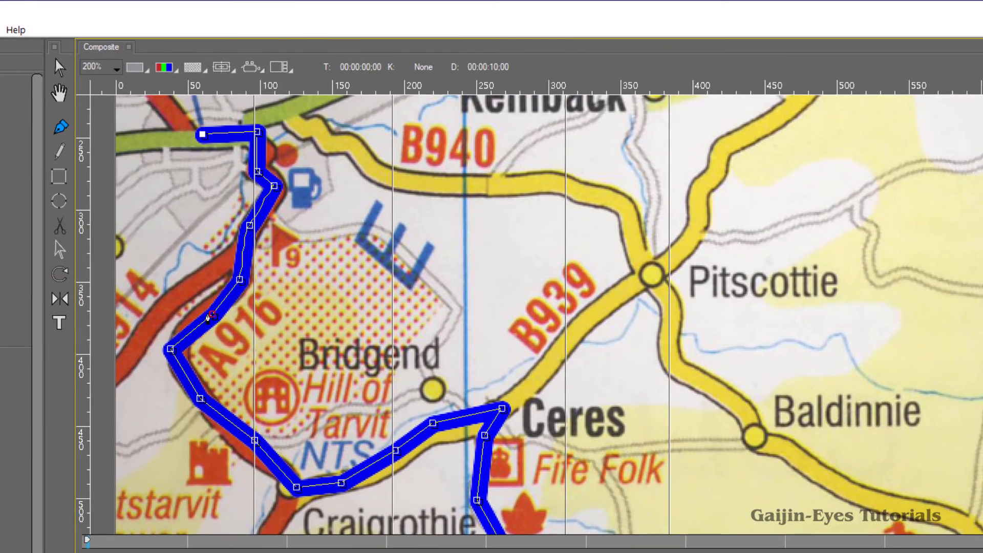
drag(251, 355, 226, 360)
drag(200, 317, 198, 317)
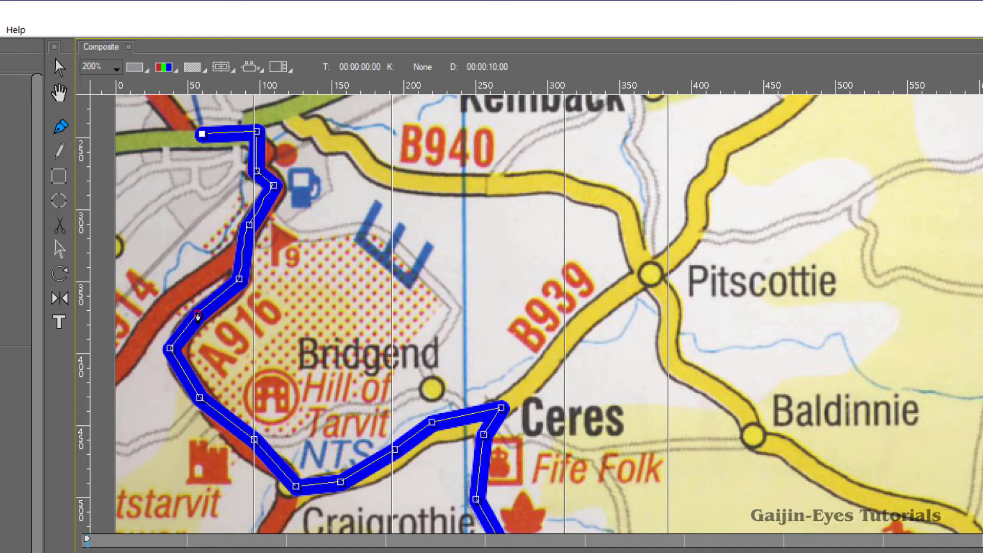
Step: Reposition the spline points approaching Craigrothie and between Craigrothie and Ceres onto the road
drag(254, 439, 246, 452)
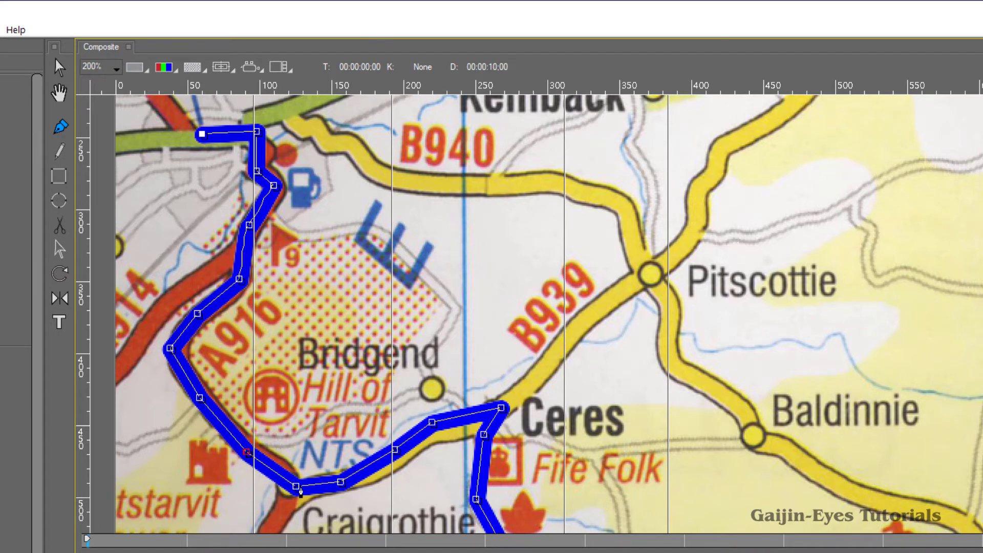
drag(299, 490, 289, 491)
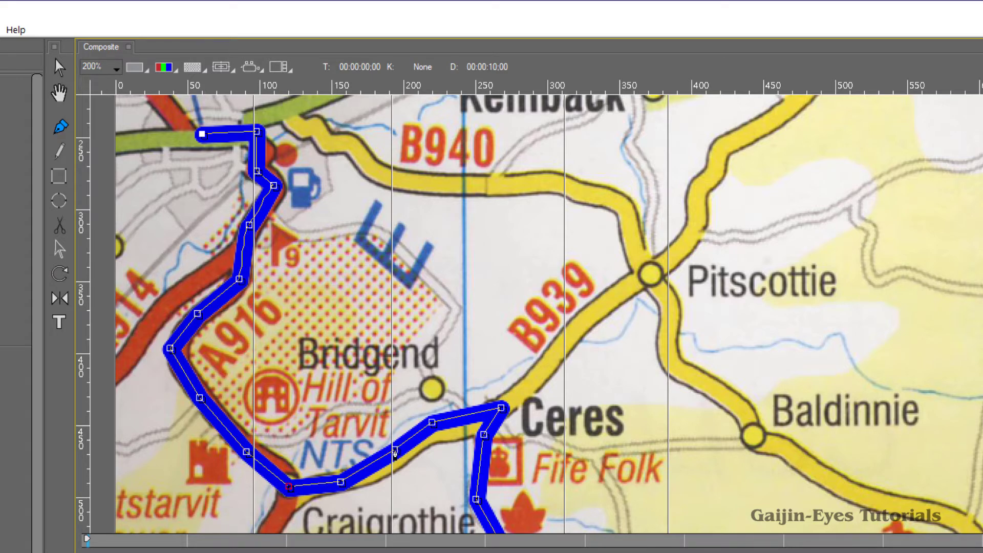
drag(394, 452, 390, 468)
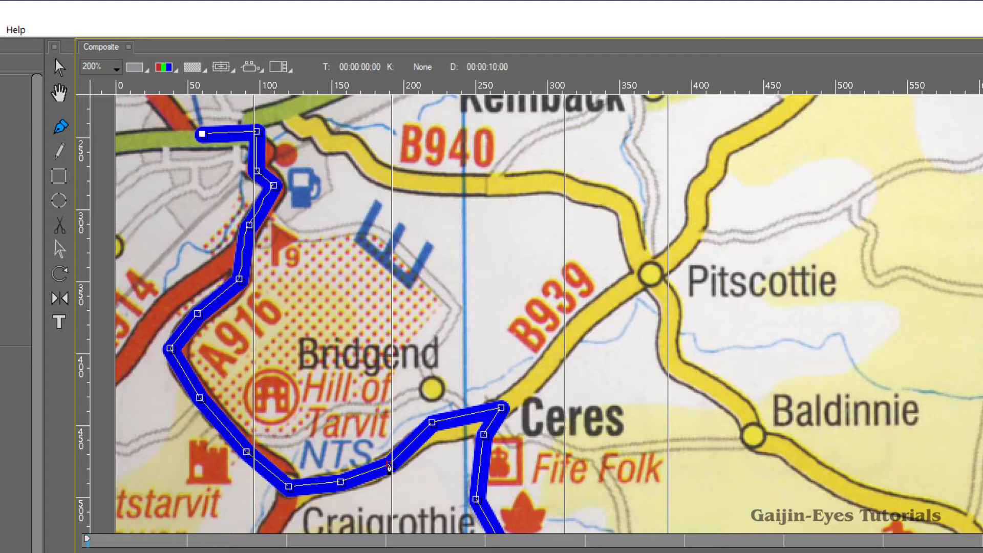
mouse_move(432, 423)
mouse_down()
mouse_move(435, 434)
mouse_move(417, 442)
mouse_move(430, 433)
mouse_up()
Step: Reposition the spline points on the minor road south of Ceres and around Woodside
mouse_move(502, 409)
mouse_down()
mouse_move(491, 413)
mouse_move(469, 105)
mouse_up()
key(space)
drag(466, 404, 460, 401)
drag(649, 436, 648, 440)
drag(681, 435, 681, 438)
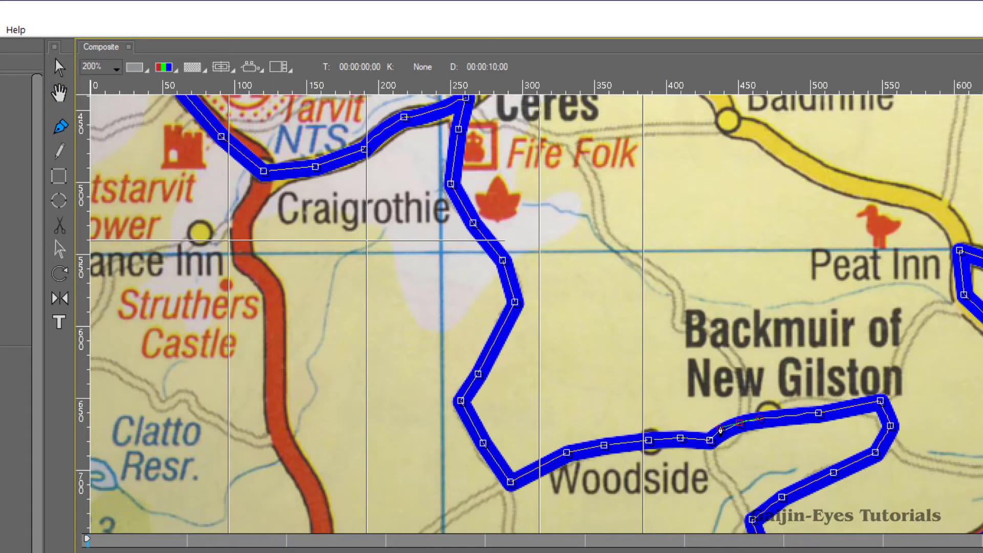
Step: Adjust the spline points from Backmuir of New Gilston through Largoward towards Peat Inn to follow the roads
key(space)
drag(877, 405, 877, 298)
scroll(762, 382, down, 2)
scroll(762, 382, up, 2)
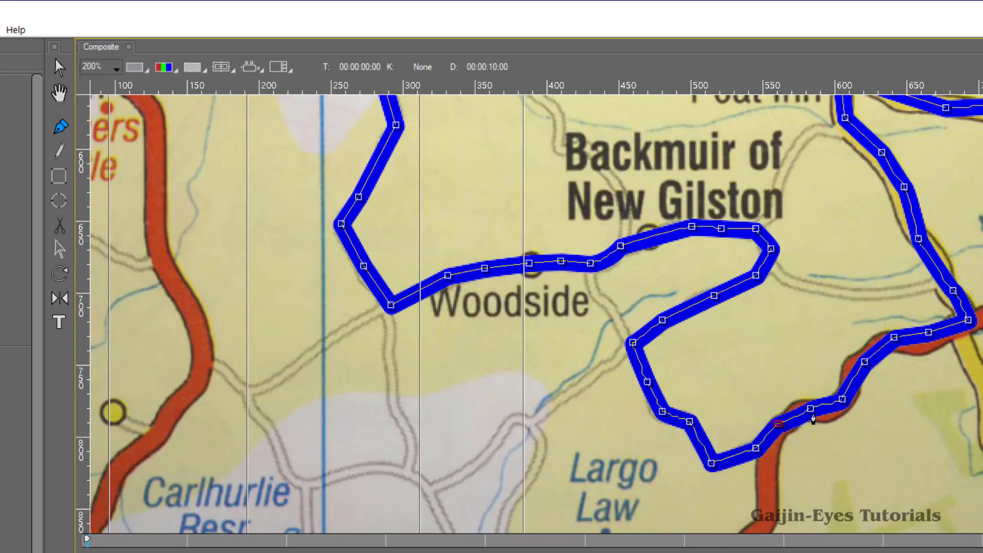
key(space)
drag(891, 354, 366, 436)
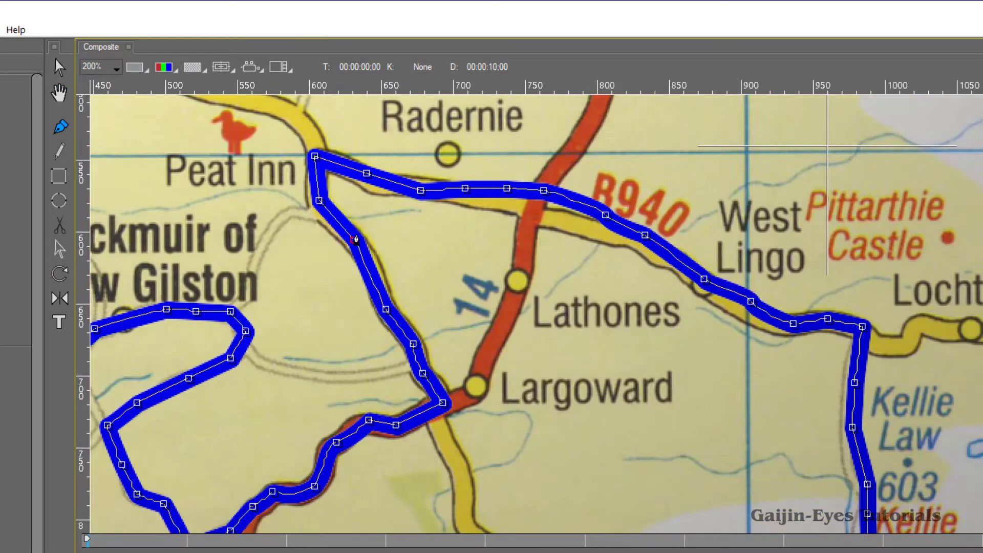
Step: Reposition the spline points along the coast road around Anstruther to follow the road
mouse_move(593, 227)
mouse_down()
mouse_move(747, 313)
mouse_move(828, 319)
mouse_move(857, 478)
mouse_move(623, 192)
mouse_move(570, 257)
mouse_move(532, 257)
mouse_move(469, 430)
mouse_move(623, 397)
mouse_move(725, 328)
mouse_move(906, 369)
mouse_move(957, 507)
mouse_move(229, 470)
mouse_move(287, 459)
mouse_up()
key(space)
key(space)
drag(345, 439, 352, 443)
drag(388, 402, 388, 396)
drag(421, 377, 423, 372)
drag(479, 348, 485, 345)
Step: Reposition the spline points on the A917 approaching Crail, including the route's end point, onto the road
key(space)
drag(813, 230, 527, 467)
drag(438, 399, 440, 396)
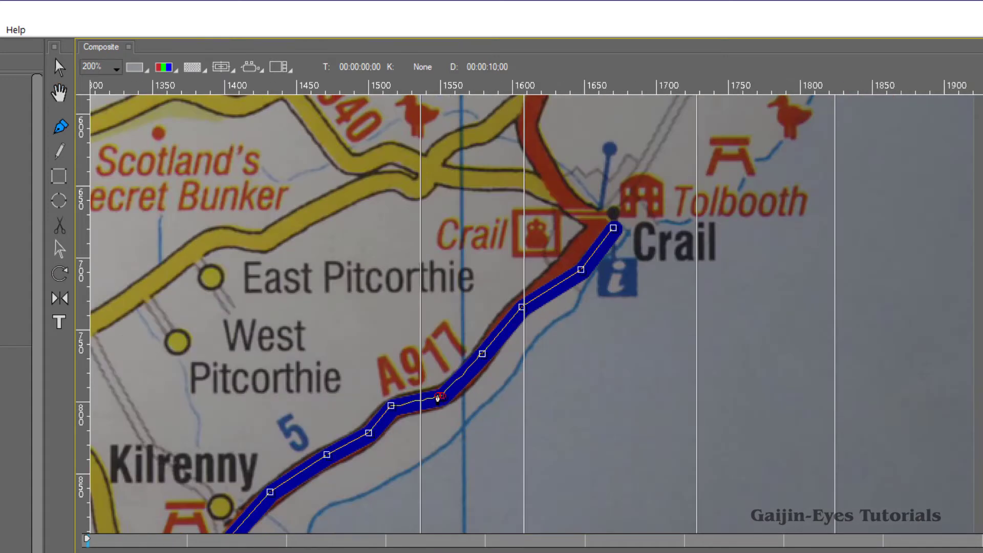
drag(522, 308, 517, 304)
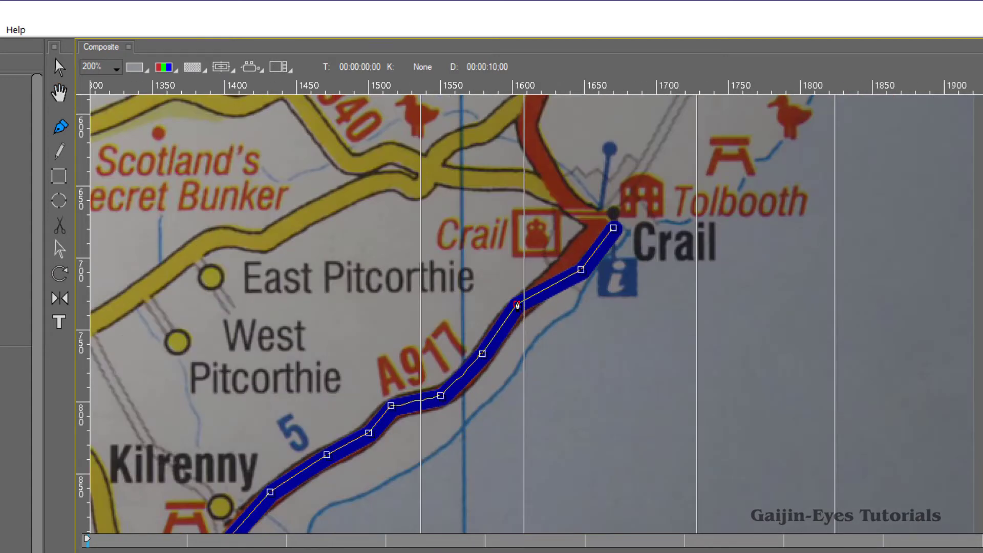
drag(581, 270, 571, 256)
drag(518, 305, 520, 304)
drag(613, 228, 604, 221)
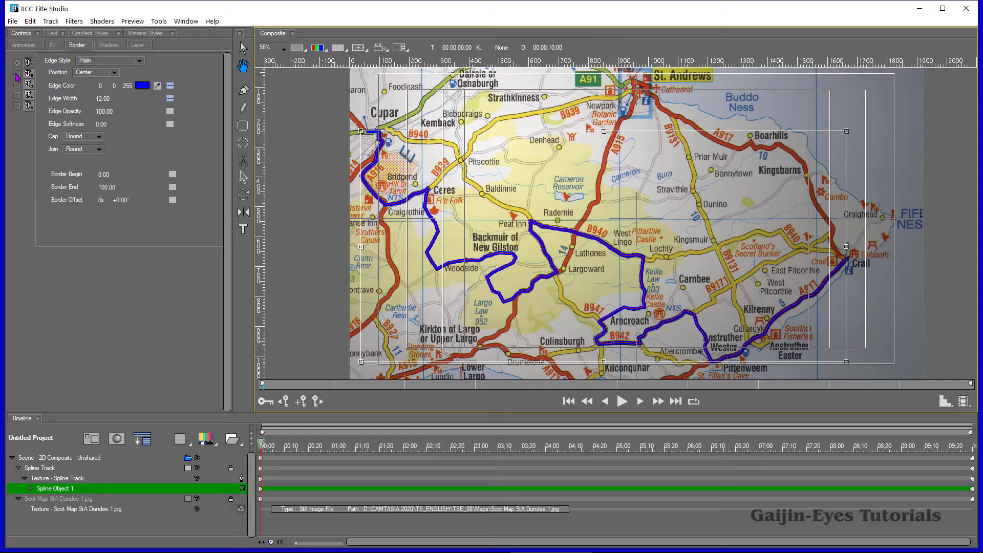
Step: Enable a second border on the route with a white (255, 255, 255) edge color and an edge width of 6
click(17, 77)
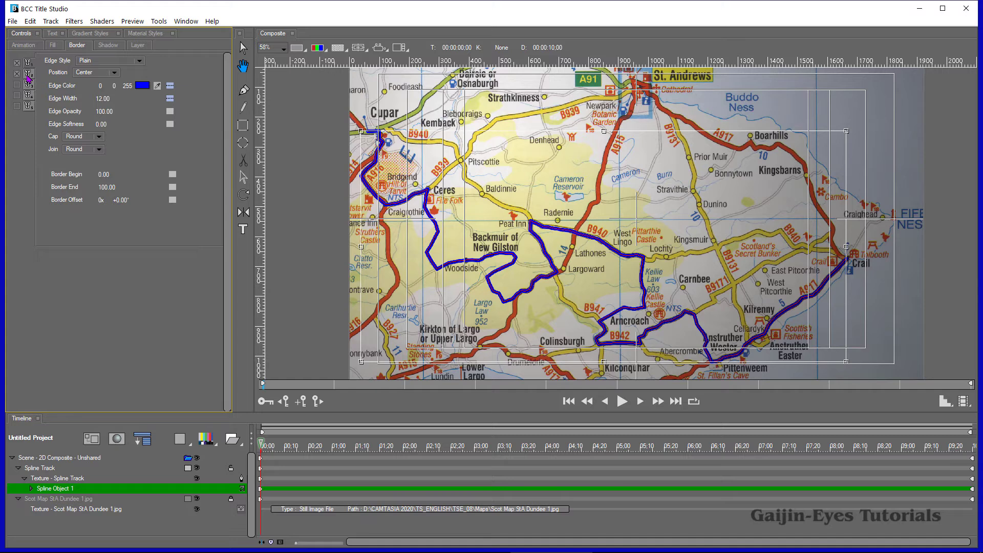
click(29, 75)
click(144, 85)
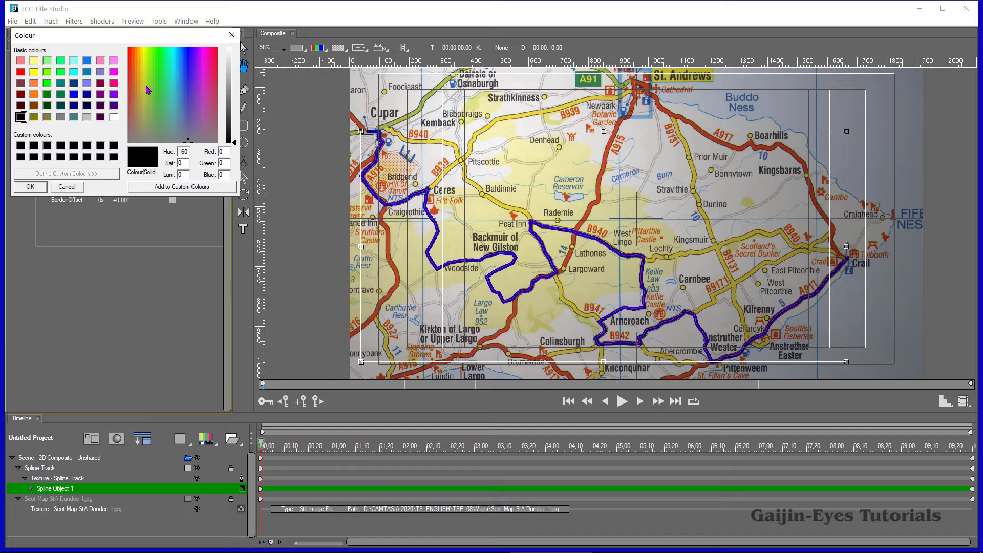
click(116, 118)
click(36, 188)
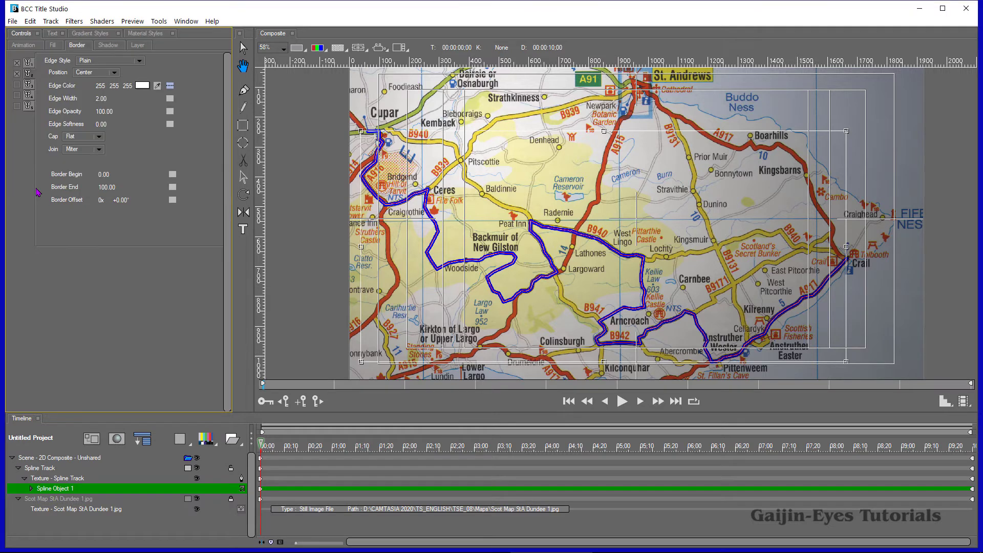
click(101, 98)
text(6)
key(Return)
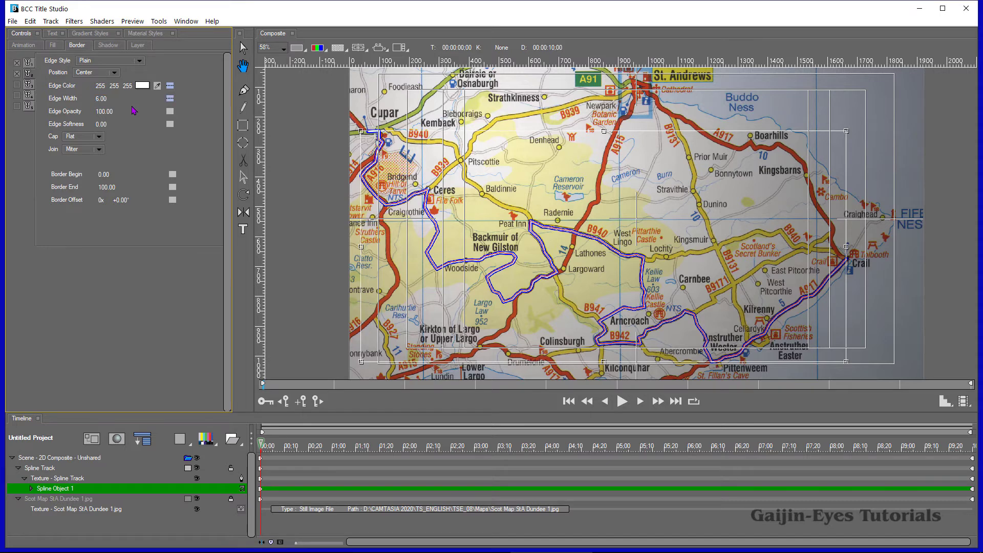
Step: Set both the cap and the join of the white second border to Round
click(100, 138)
click(96, 155)
click(99, 150)
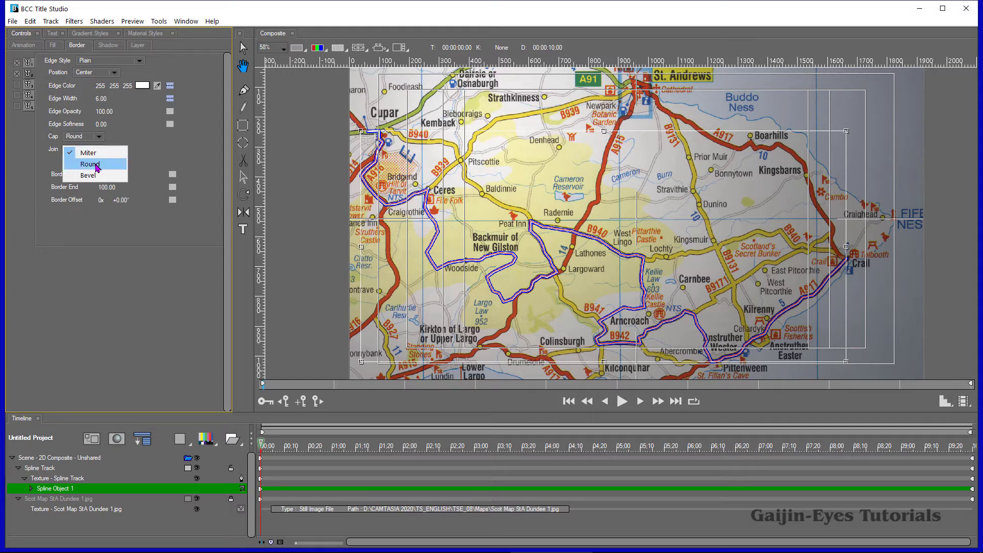
click(96, 167)
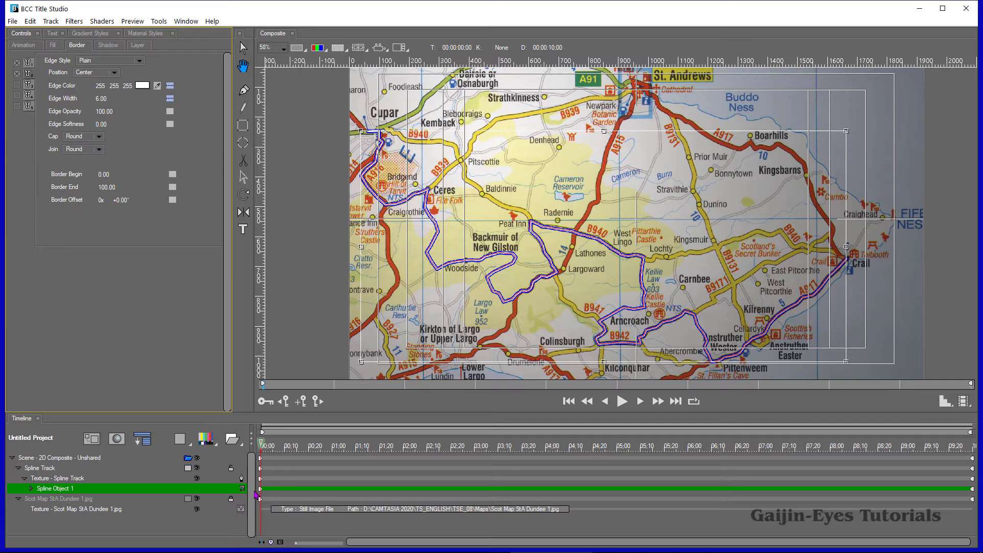
Step: At the spline object's first keyframe, set the white border's Border End to 0 with Linear interpolation
click(262, 491)
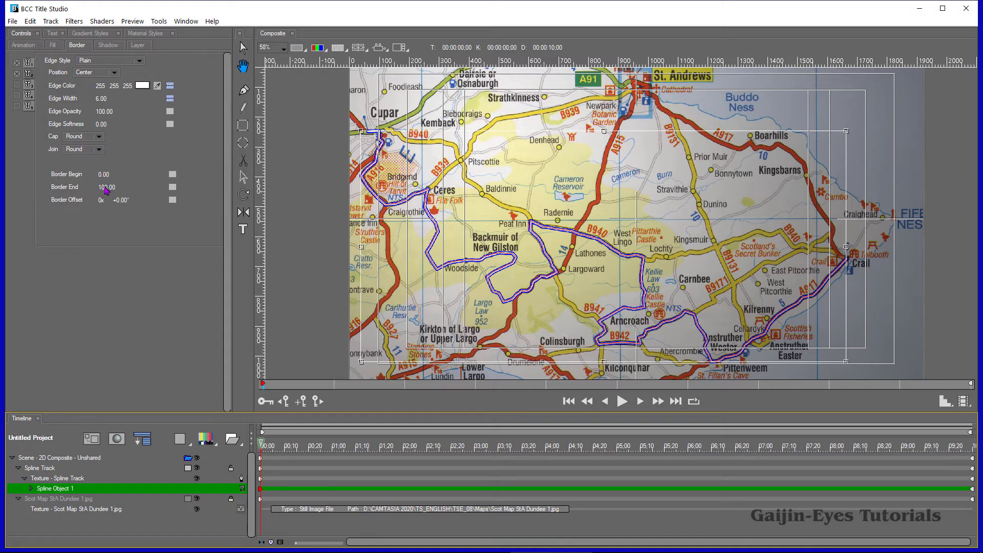
click(108, 187)
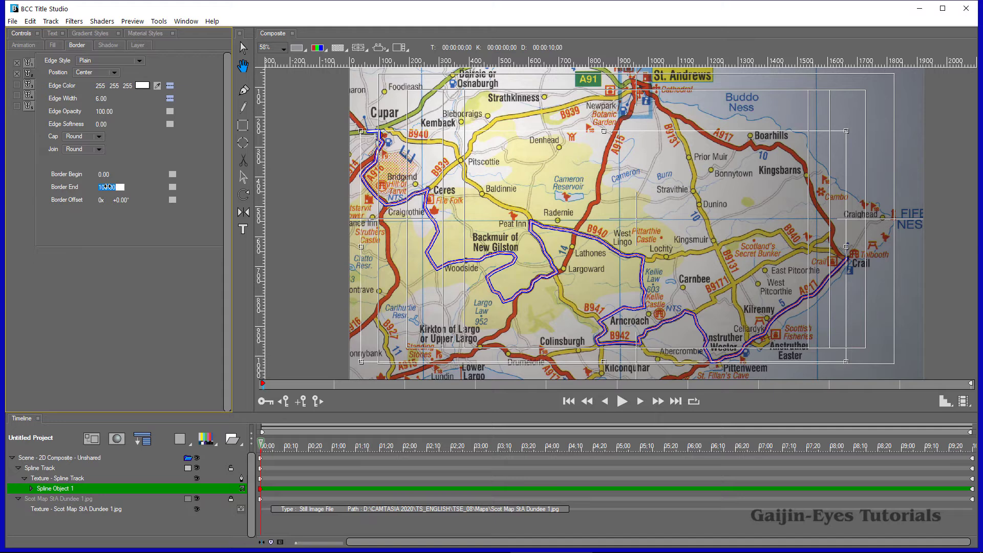
text(0)
key(Return)
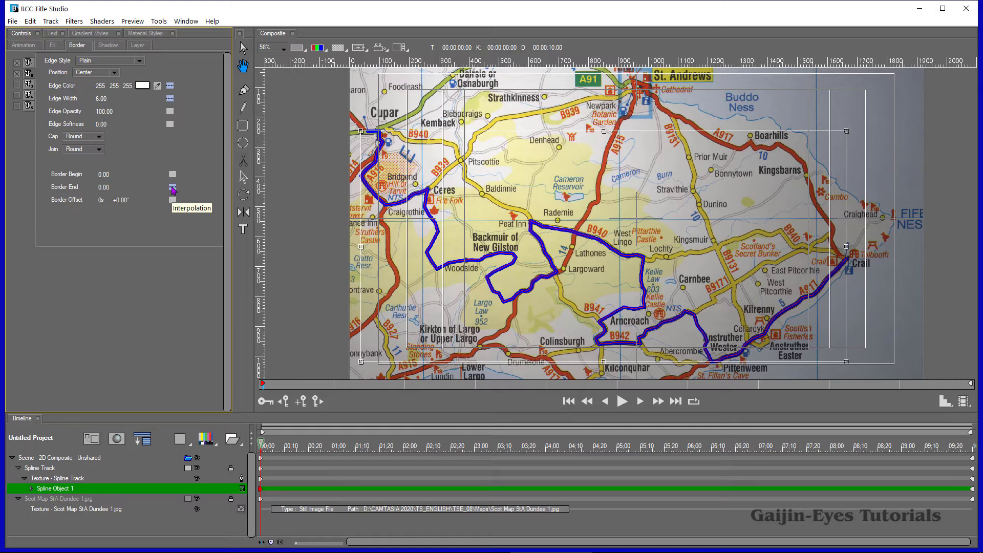
click(173, 189)
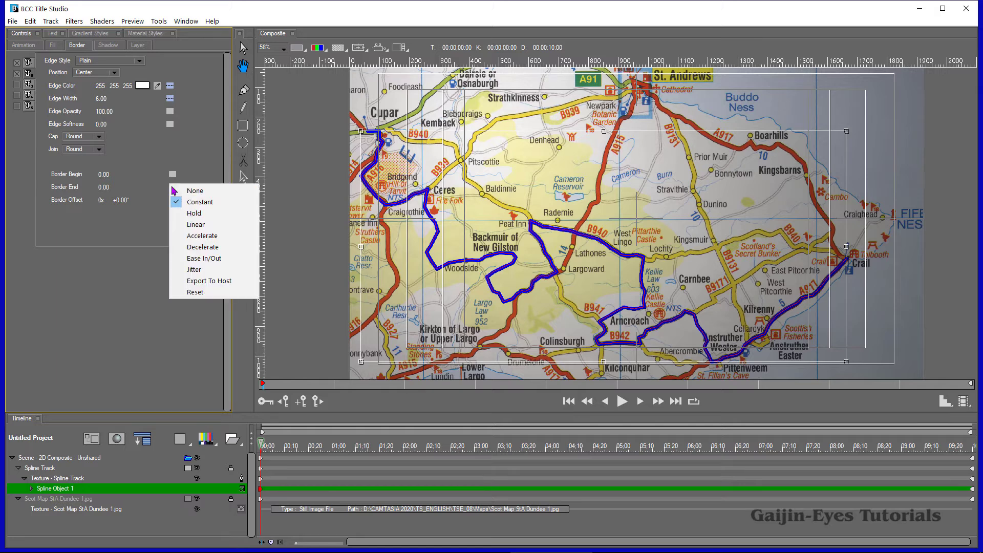
click(199, 227)
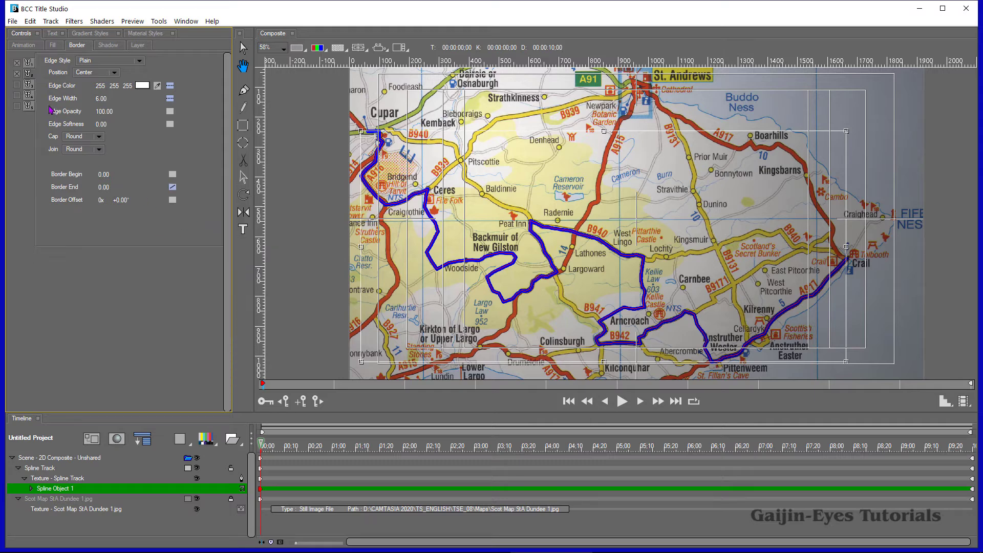
Step: Set the blue first border's Border End to 0 with Linear interpolation at the same keyframe
click(28, 64)
click(105, 187)
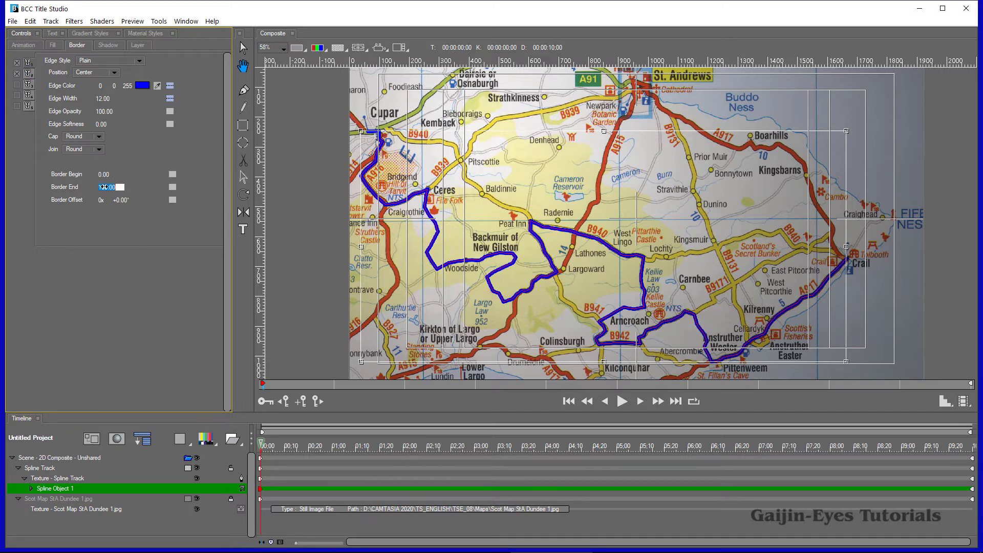
text(0)
key(Return)
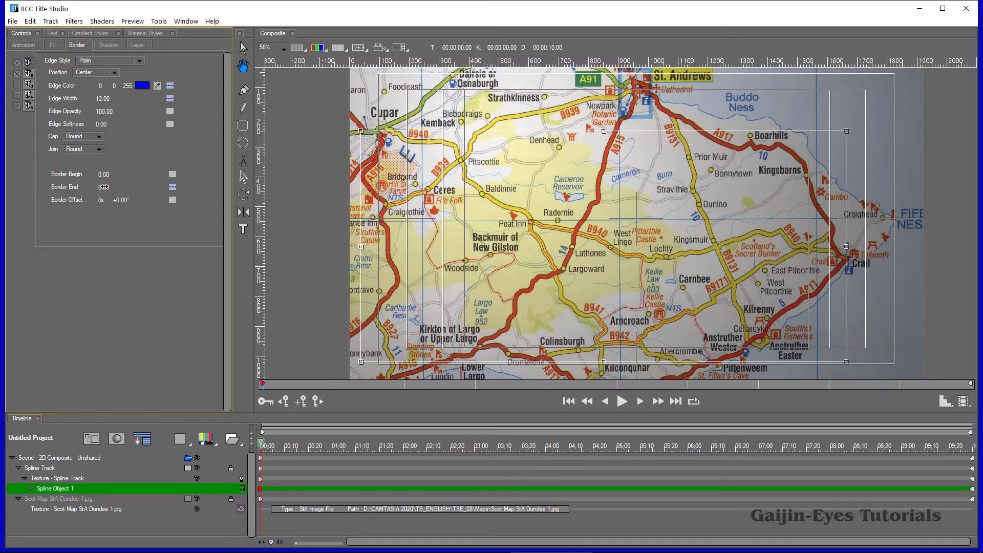
click(173, 187)
click(198, 224)
Step: Add a keyframe to the spline object at 00:00:08;10
click(973, 491)
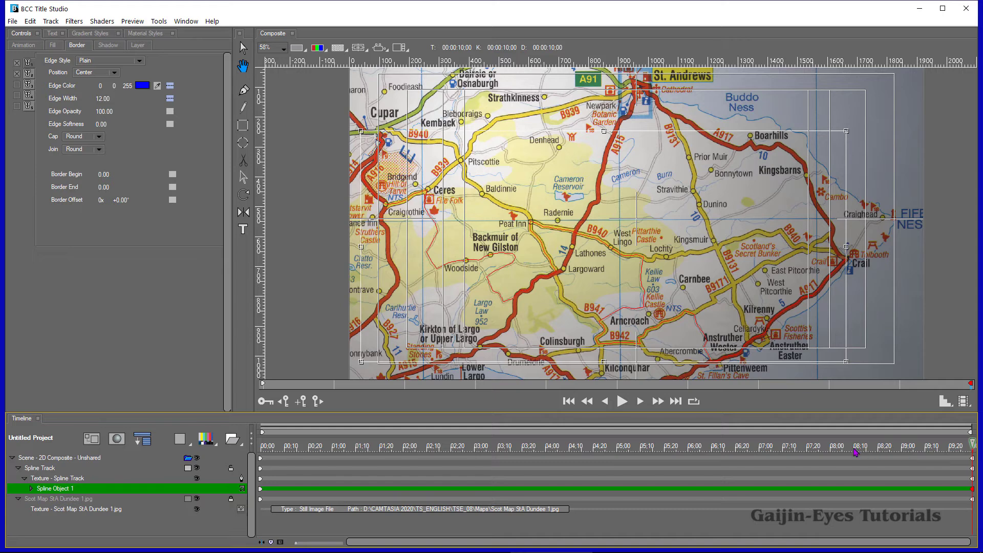
key(ctrl+n)
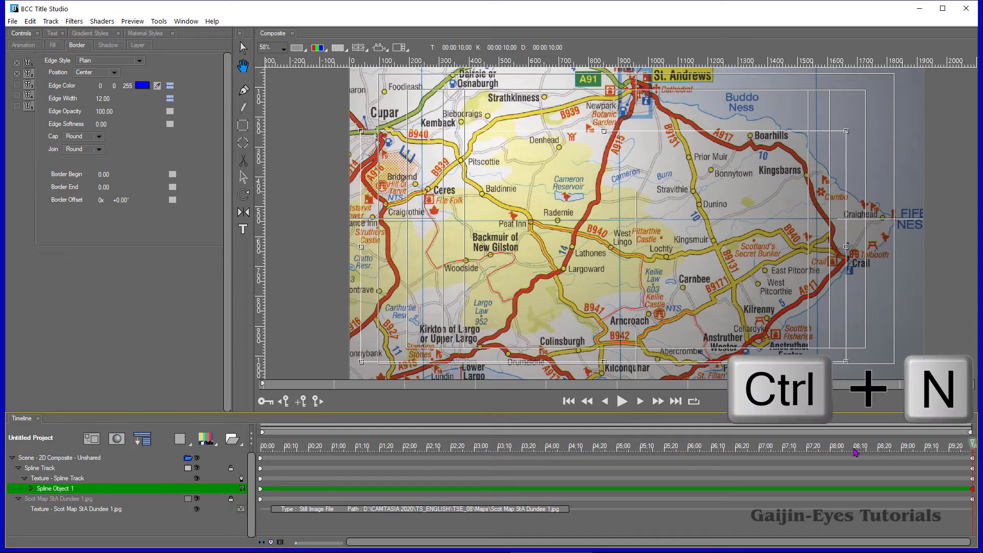
click(855, 450)
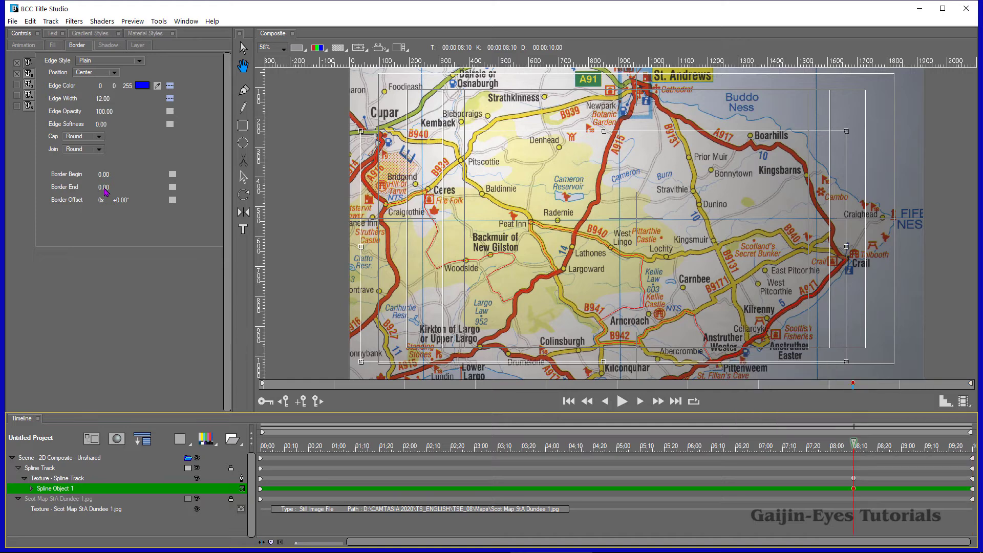
Step: Set the blue first border's Border End to 100 with Hold interpolation at the 08;10 keyframe
click(105, 187)
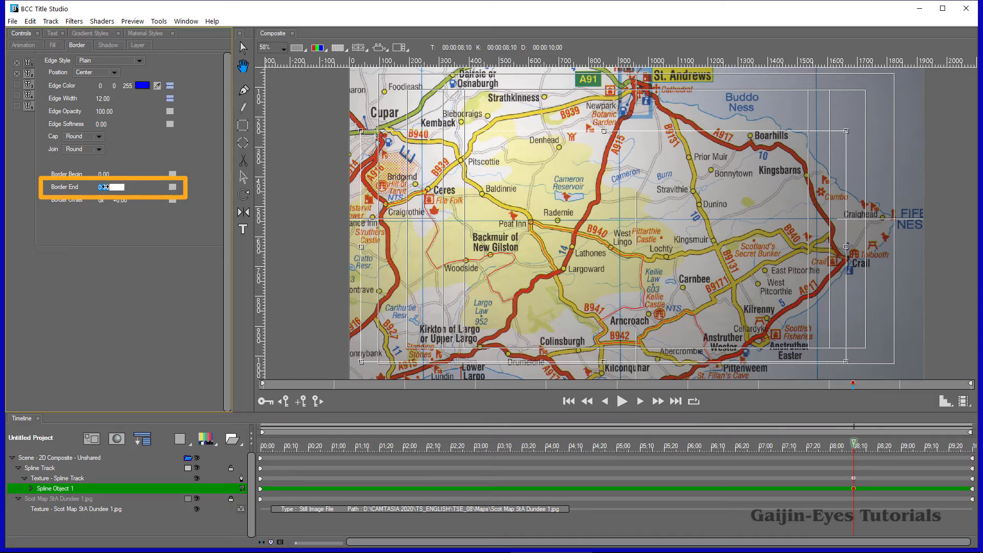
text(100)
key(Return)
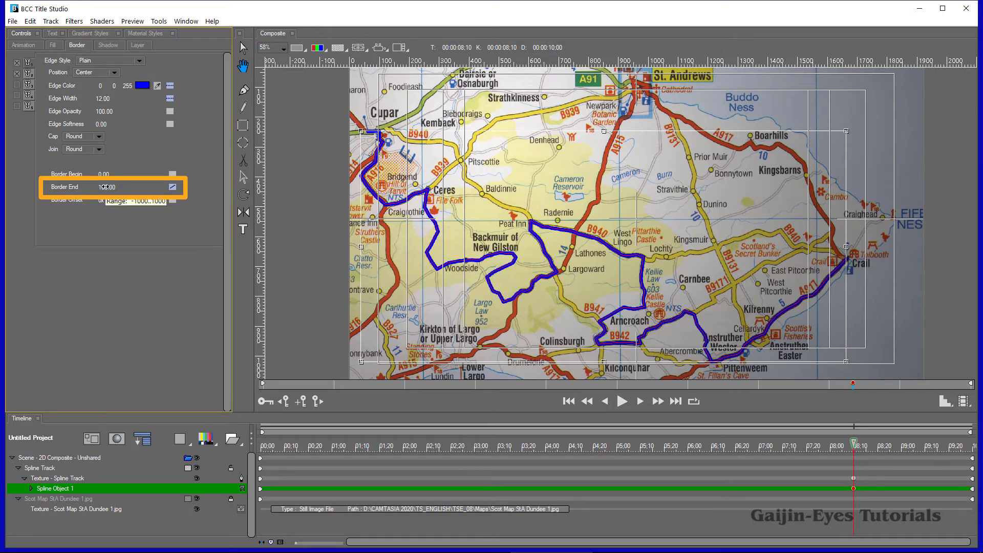
click(173, 188)
click(204, 216)
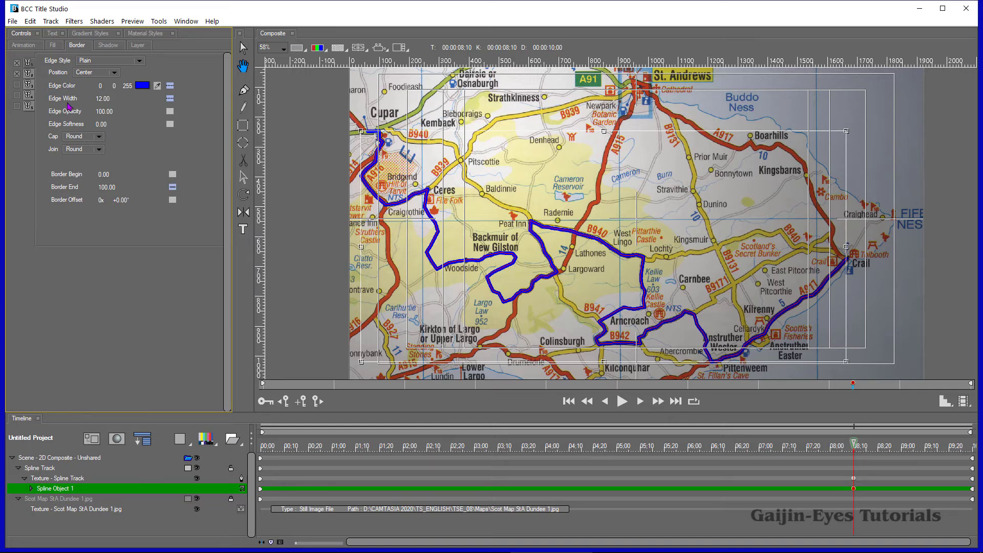
Step: Set the white second border's Border End to 100 with Hold interpolation at the same keyframe, and play the animation
click(30, 75)
click(106, 187)
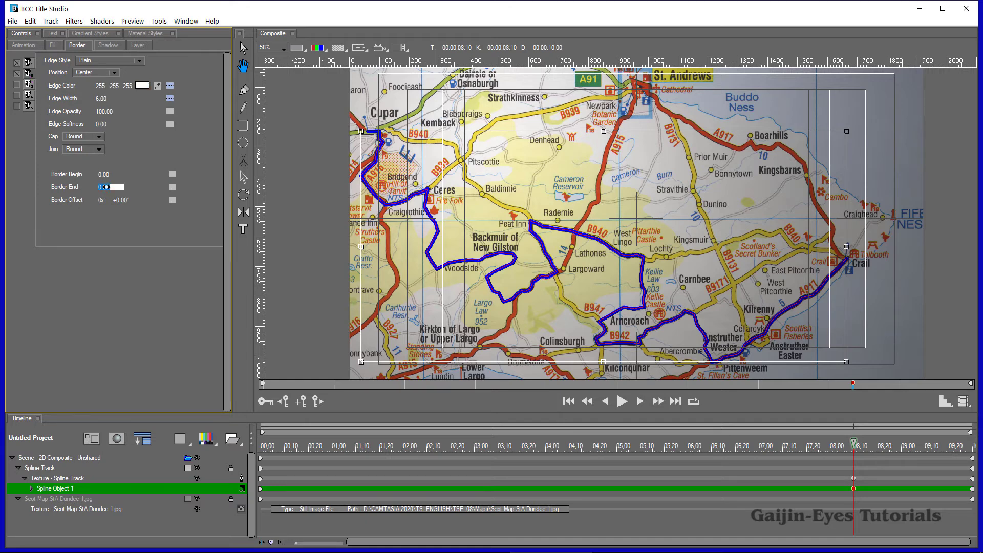
text(100)
key(Return)
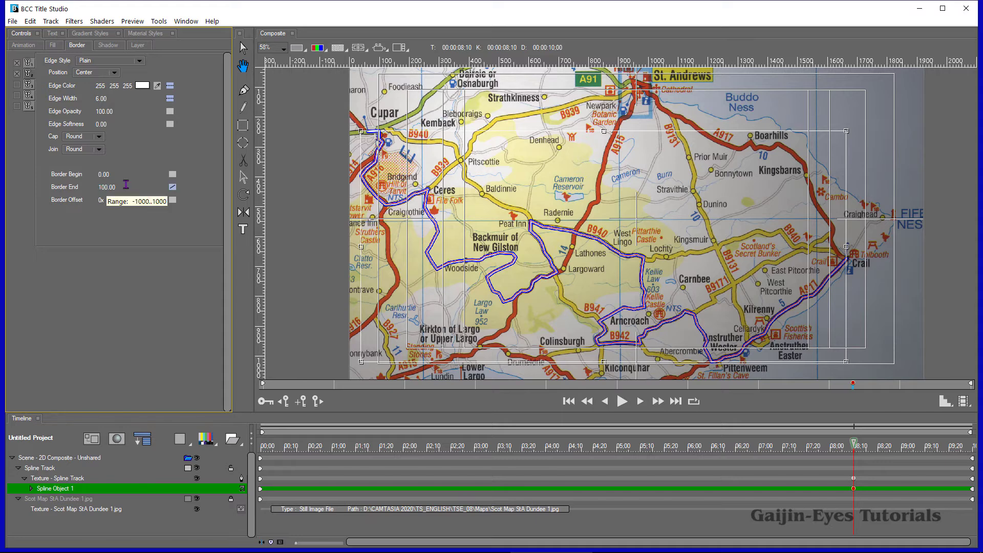
click(173, 189)
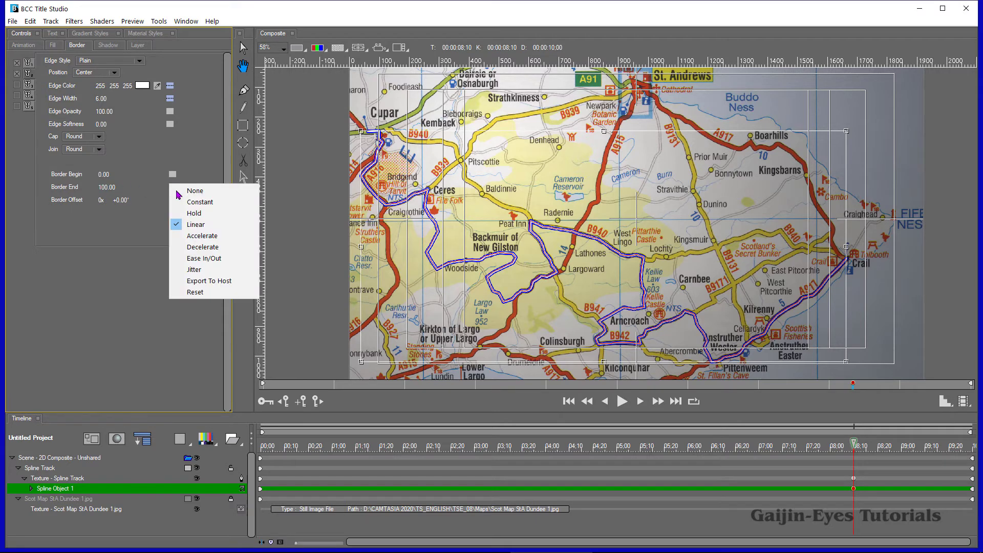
click(199, 214)
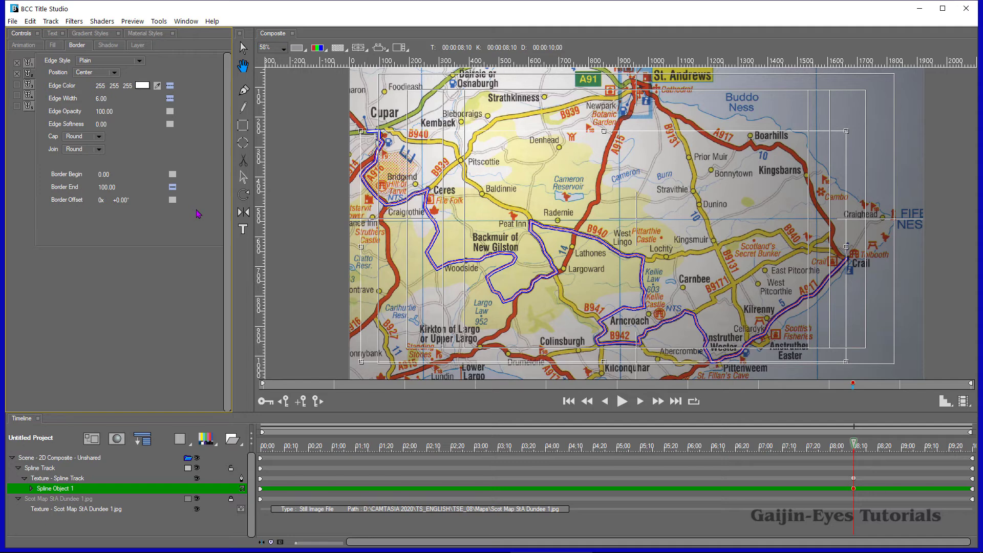
key(space)
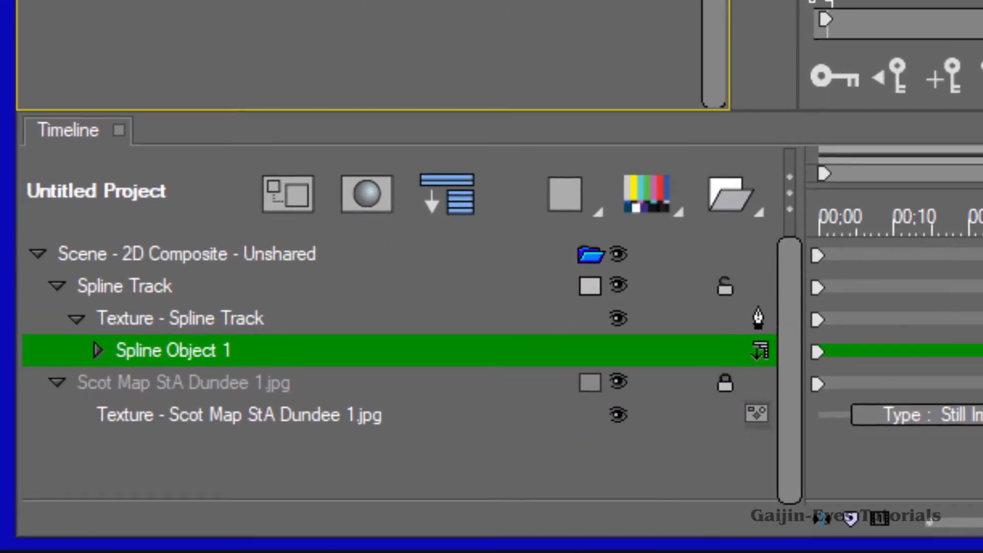
Step: Collapse the spline track and rename it Route
click(57, 287)
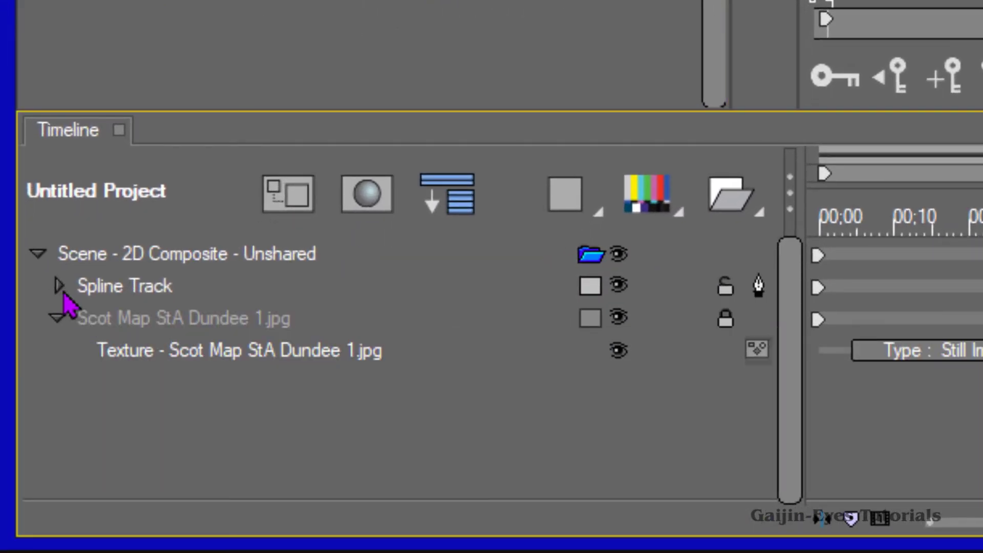
click(146, 298)
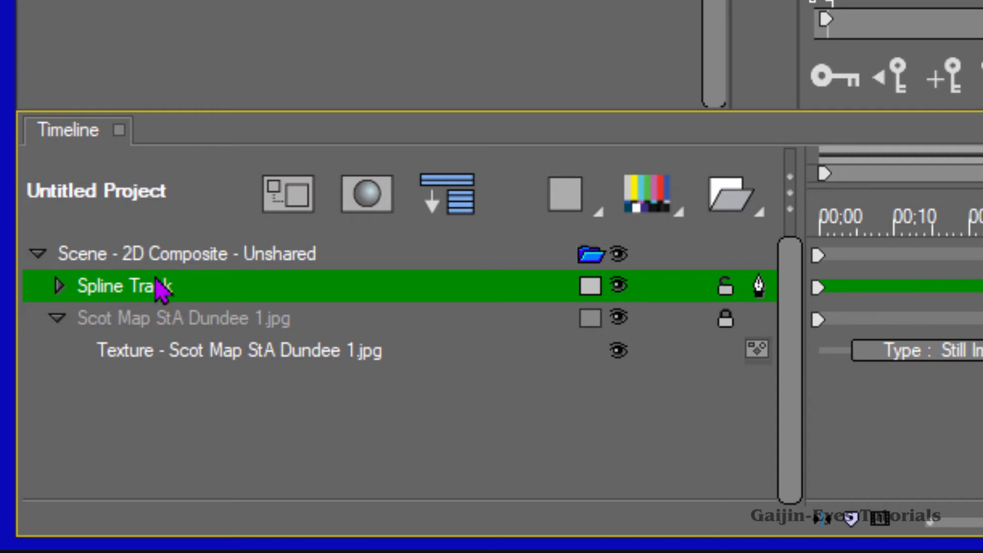
key(Return)
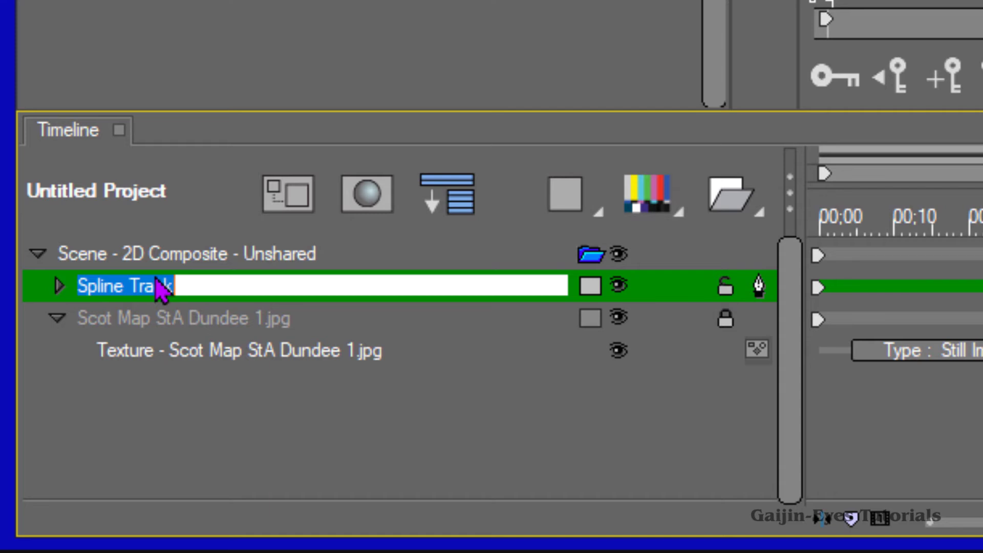
text(Route)
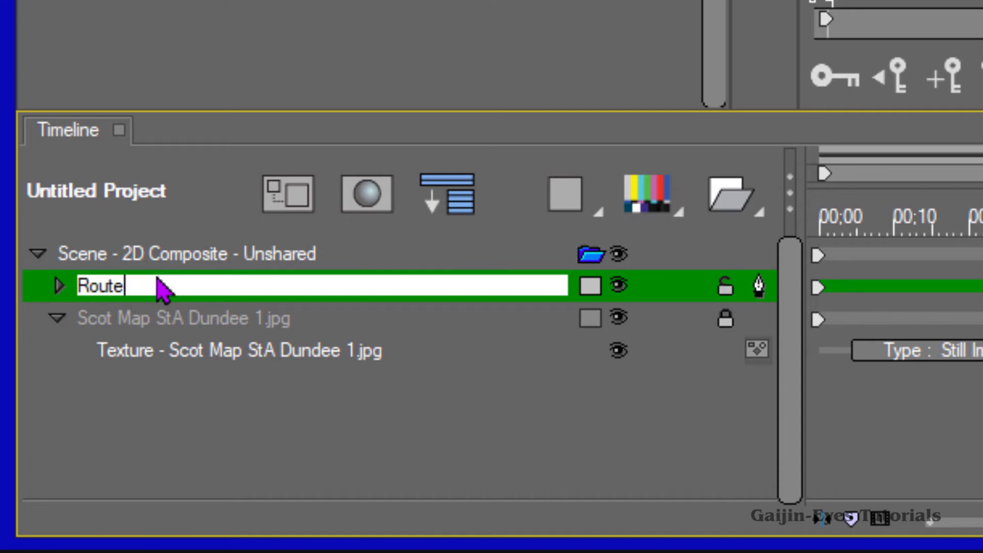
key(Return)
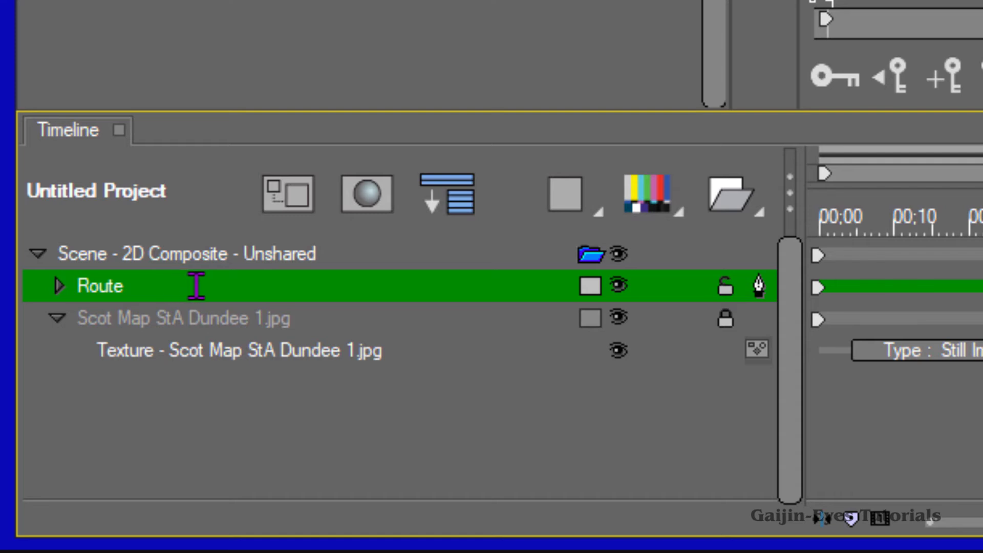
Step: Duplicate the Route track and rename the upper copy Vehicle
key(ctrl+d)
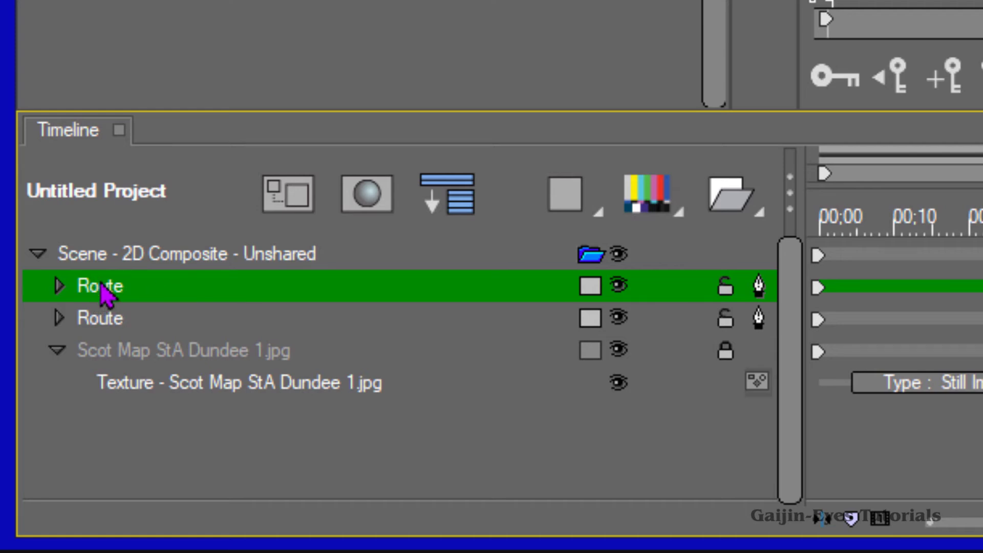
key(Return)
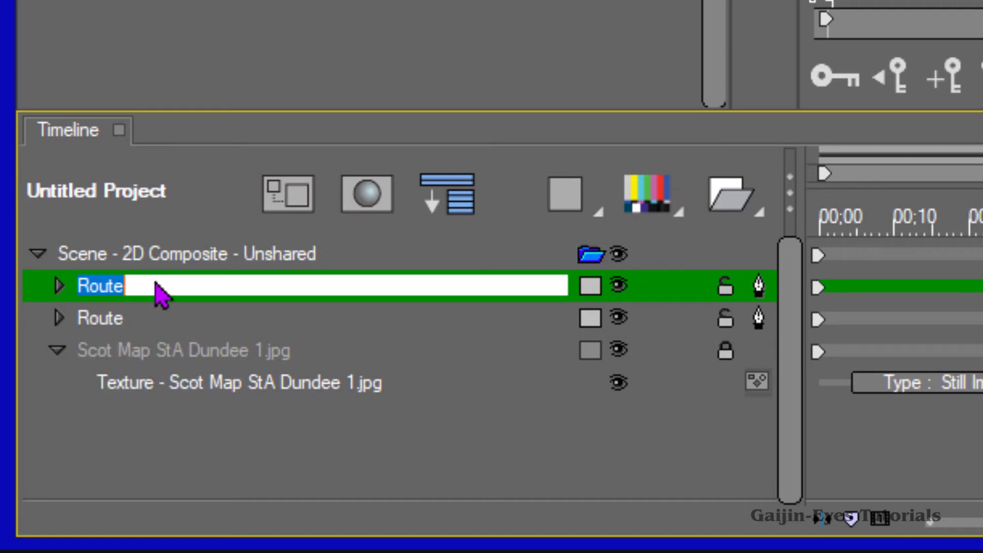
text(V)
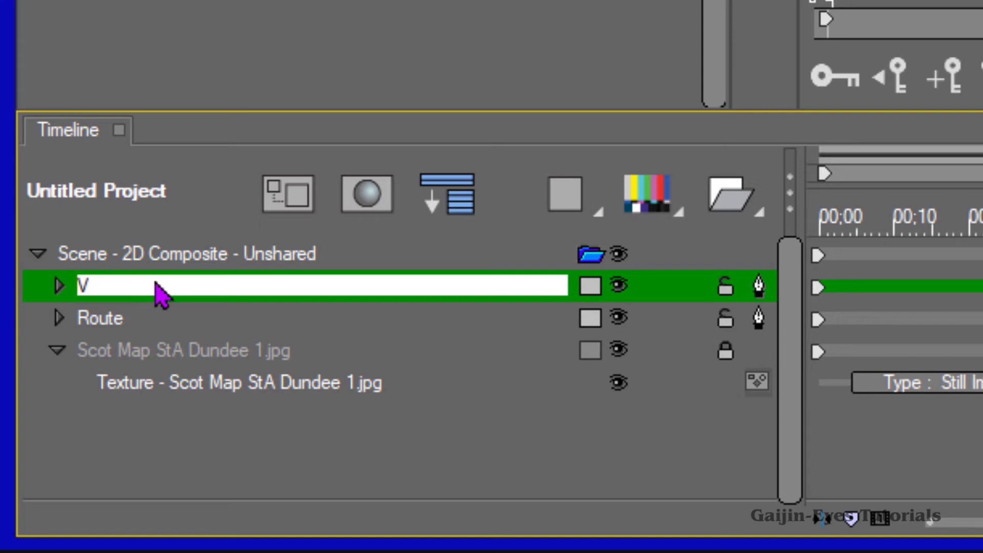
text(ehicle)
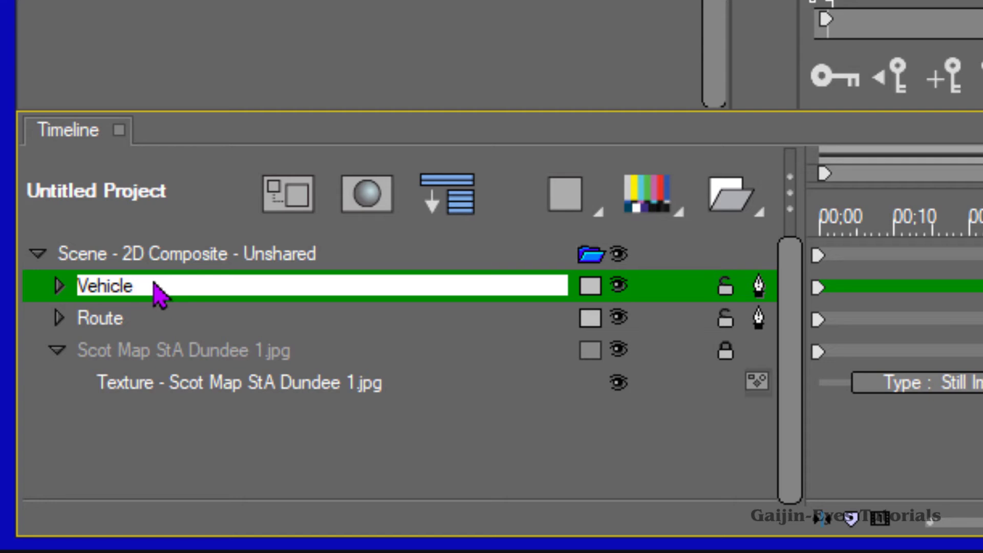
key(Return)
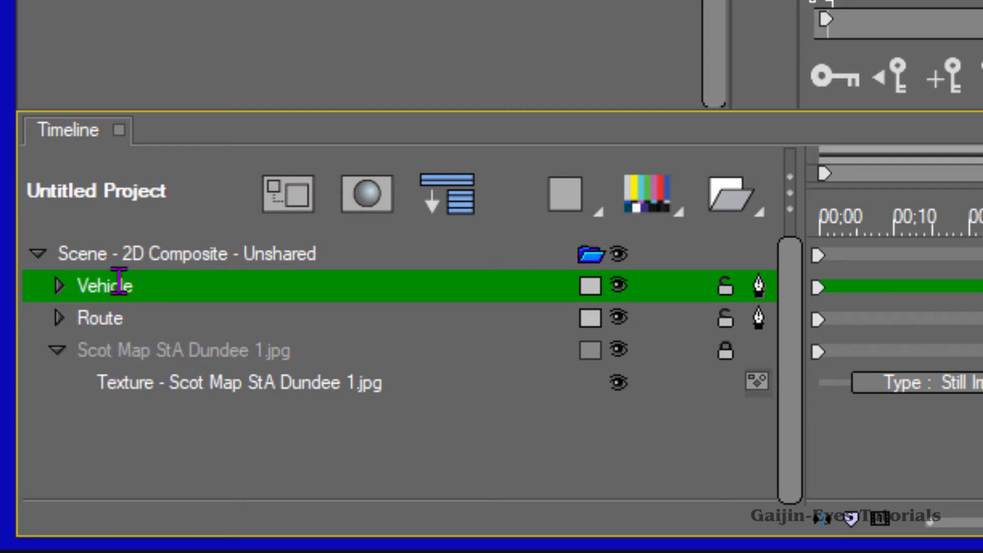
Step: At the first keyframe of the Vehicle track's spline object, set the first border's edge color to red (255, 0, 0)
click(60, 287)
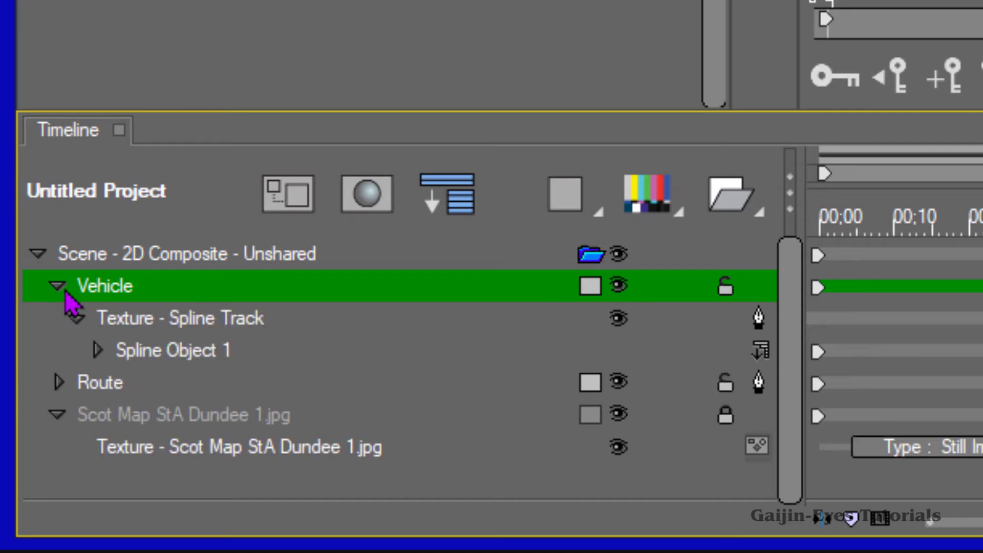
click(194, 358)
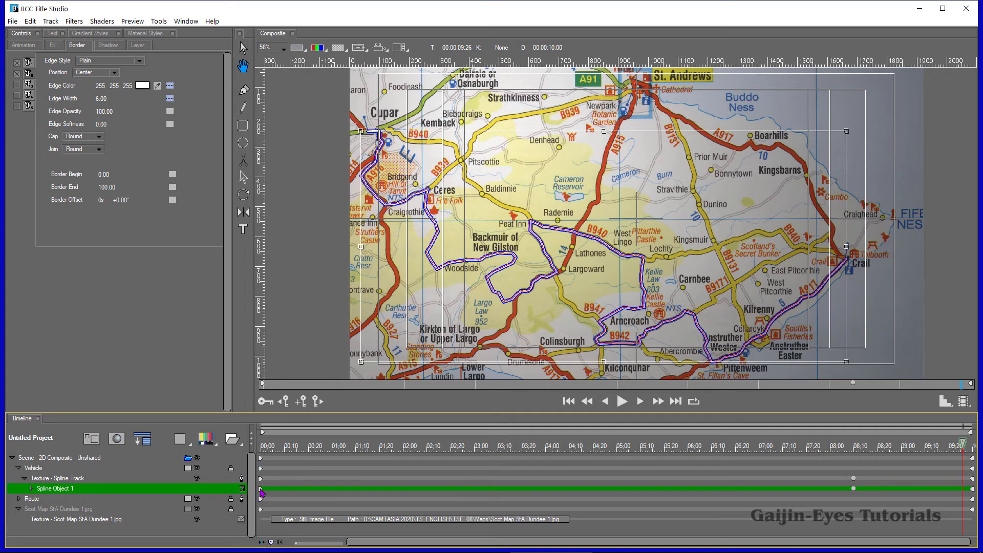
click(261, 491)
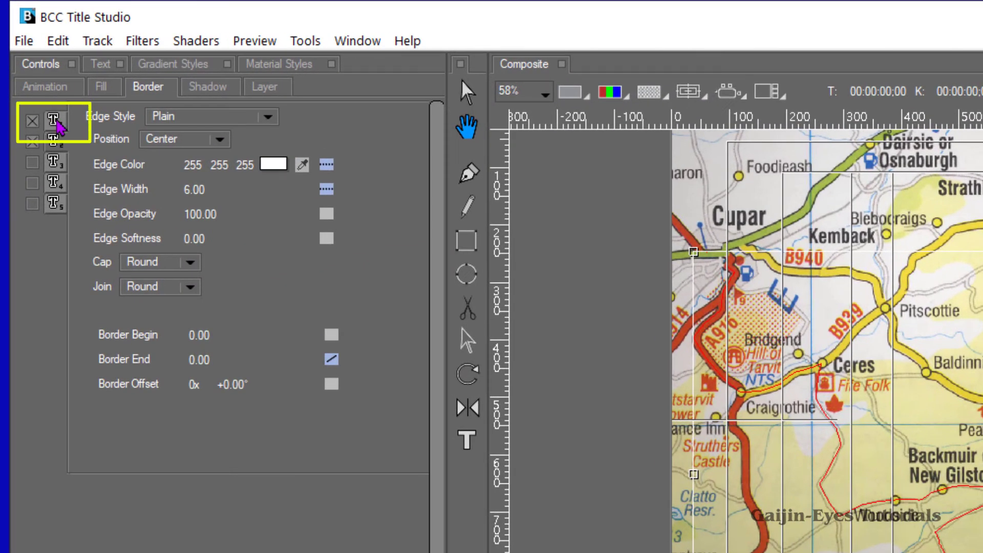
click(57, 123)
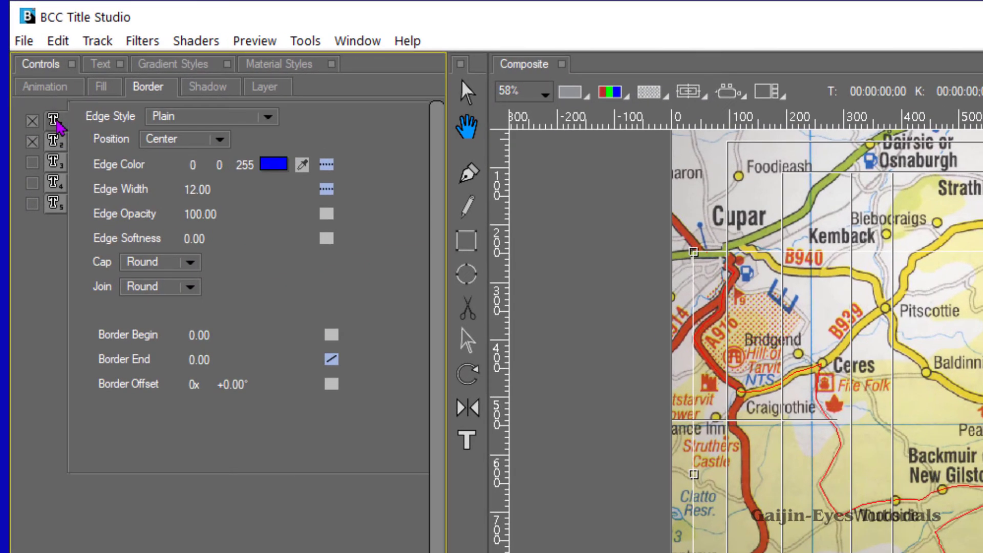
click(272, 164)
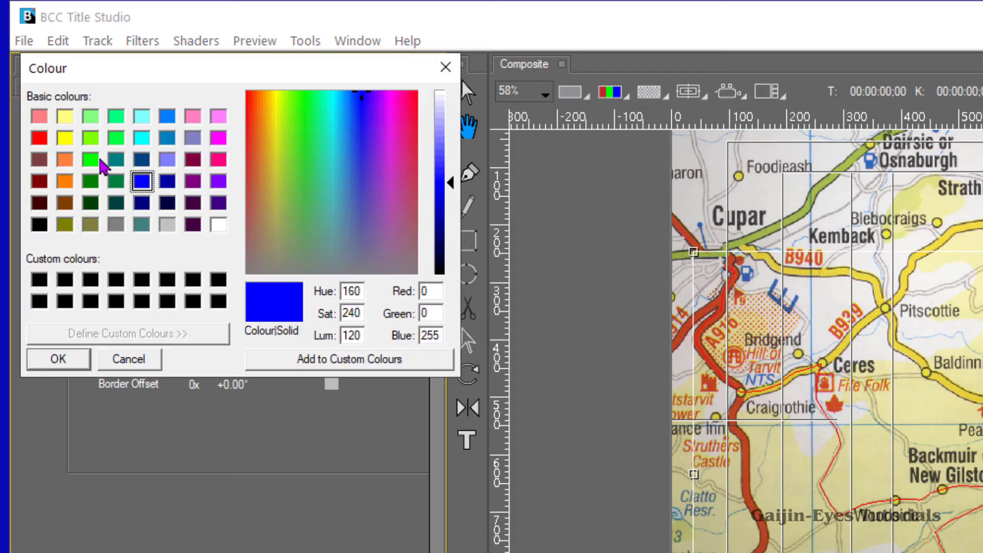
click(41, 141)
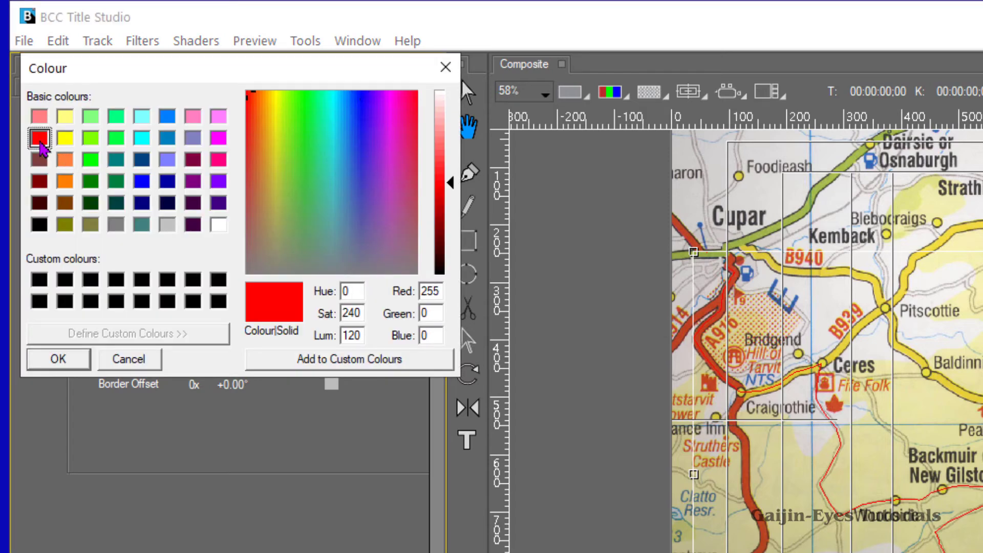
click(60, 359)
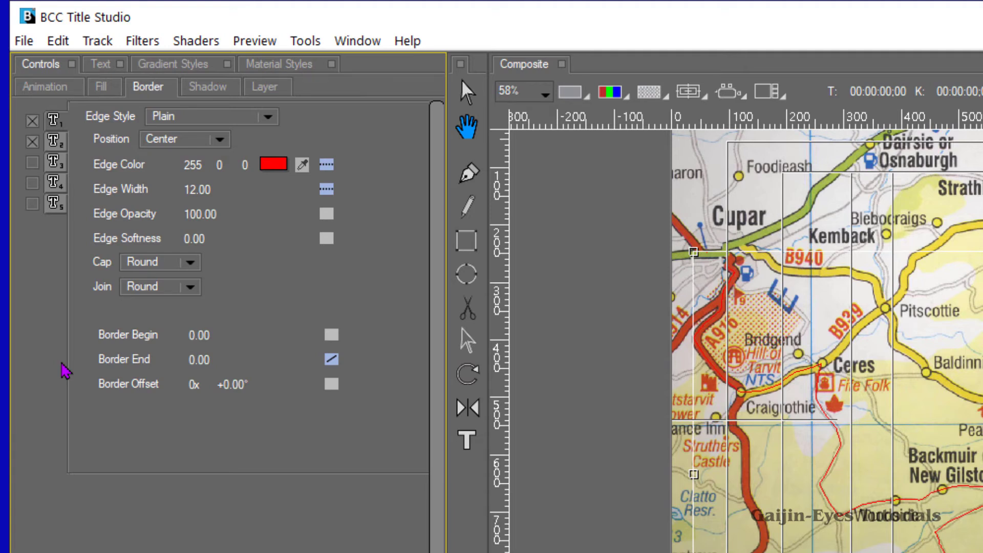
Step: Set the edge width of the Vehicle's red first border to 26
click(193, 189)
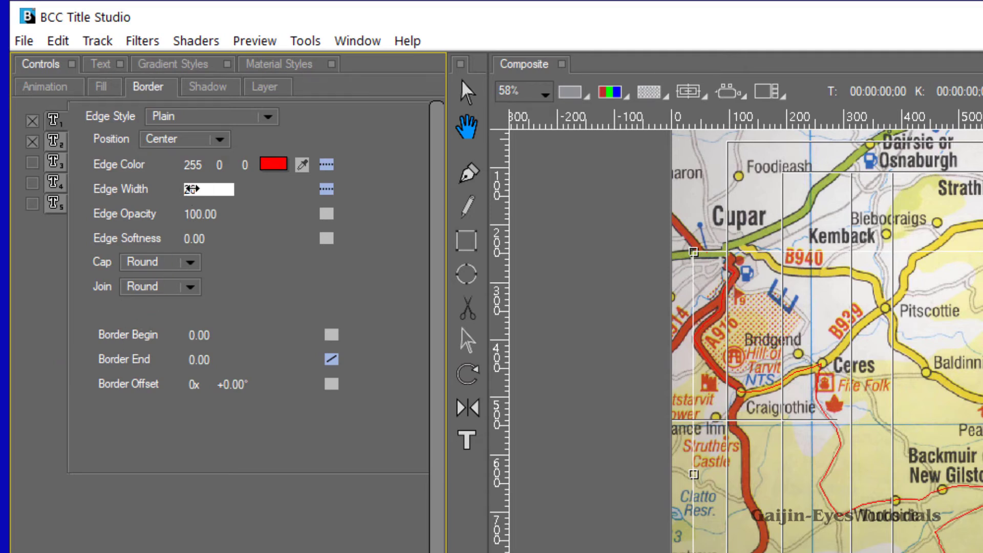
text(26)
key(Return)
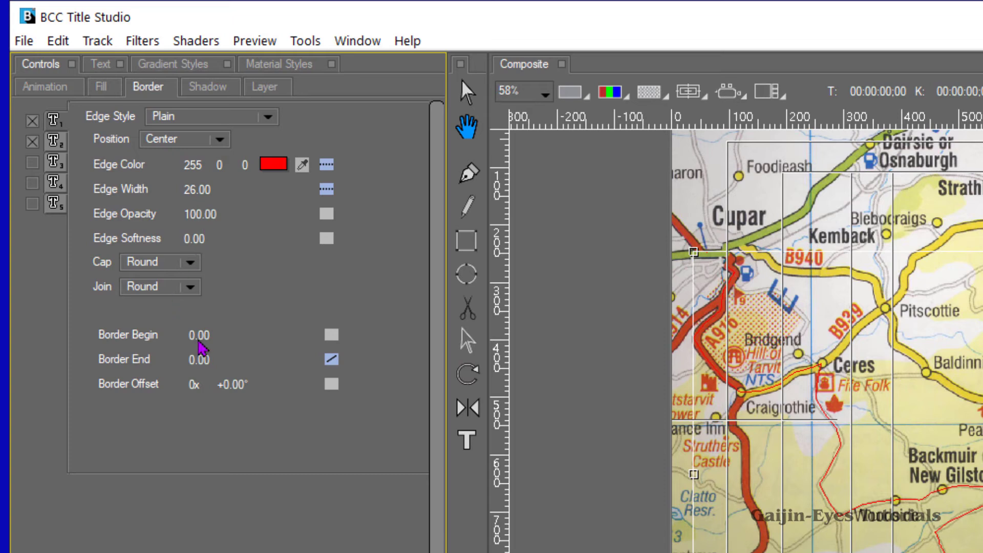
Step: Set the red border's Border Begin to 0.10 with Linear interpolation at the first keyframe
click(205, 335)
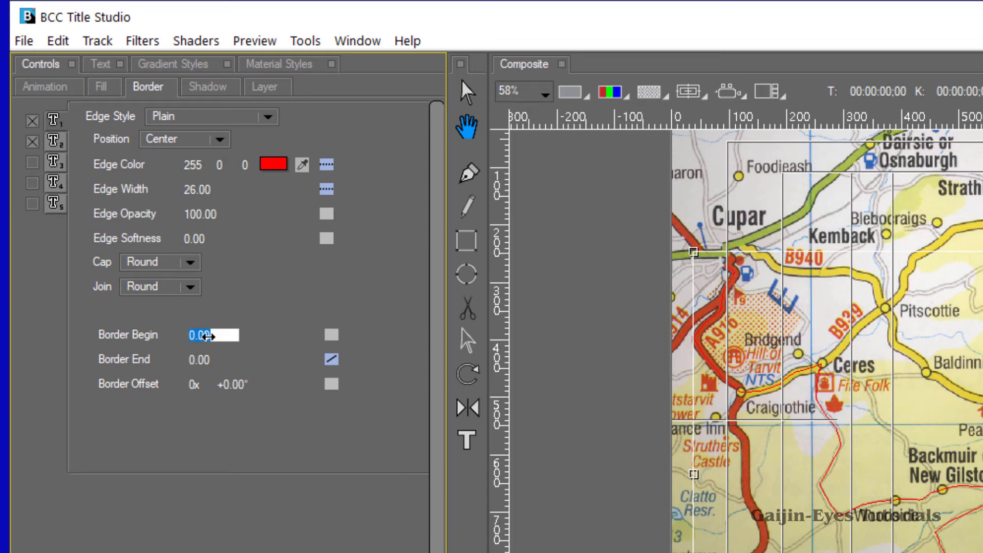
key(BackSpace)
text(1)
key(Return)
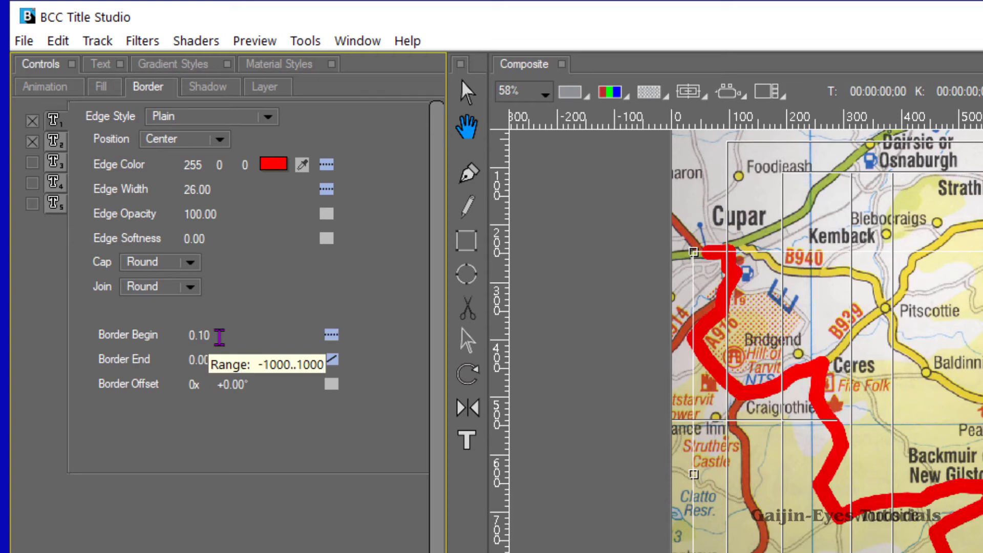
click(331, 336)
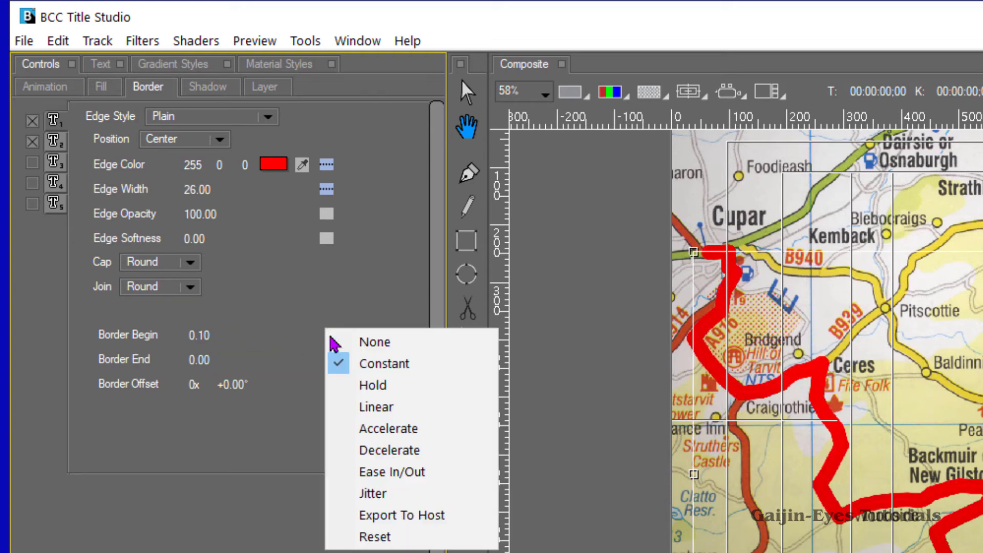
click(385, 405)
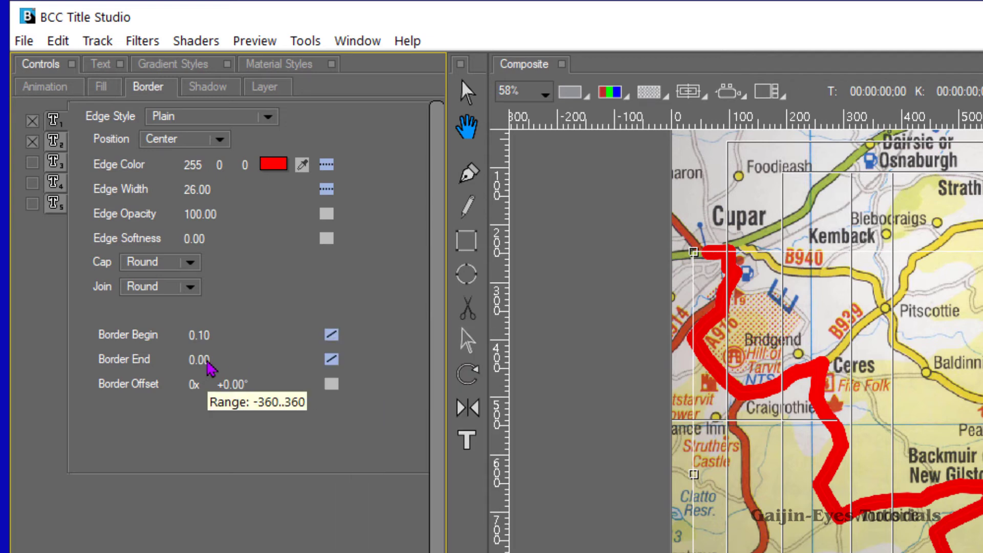
Step: Set the Vehicle's red first border to a Border End of 1.00 at the first keyframe
click(206, 360)
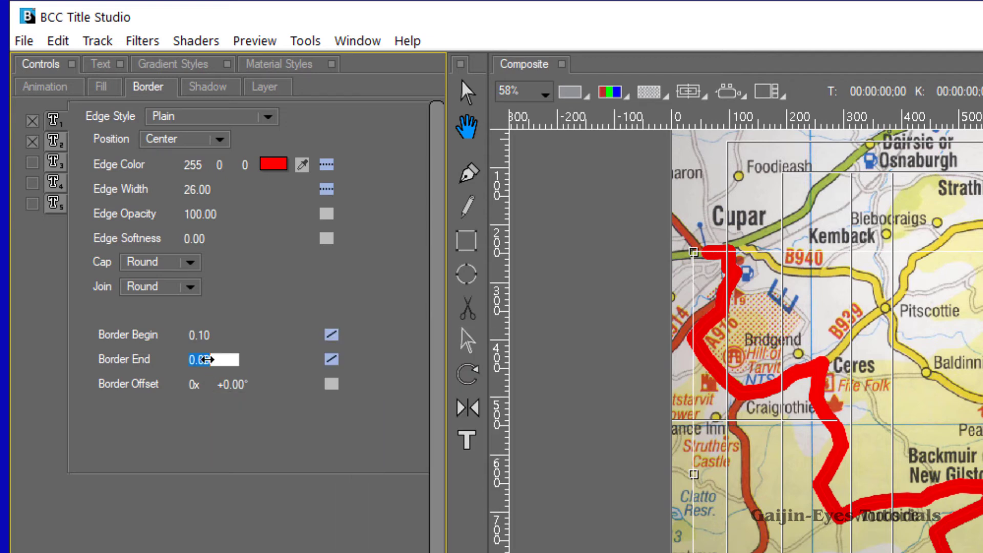
text(1.0)
key(Return)
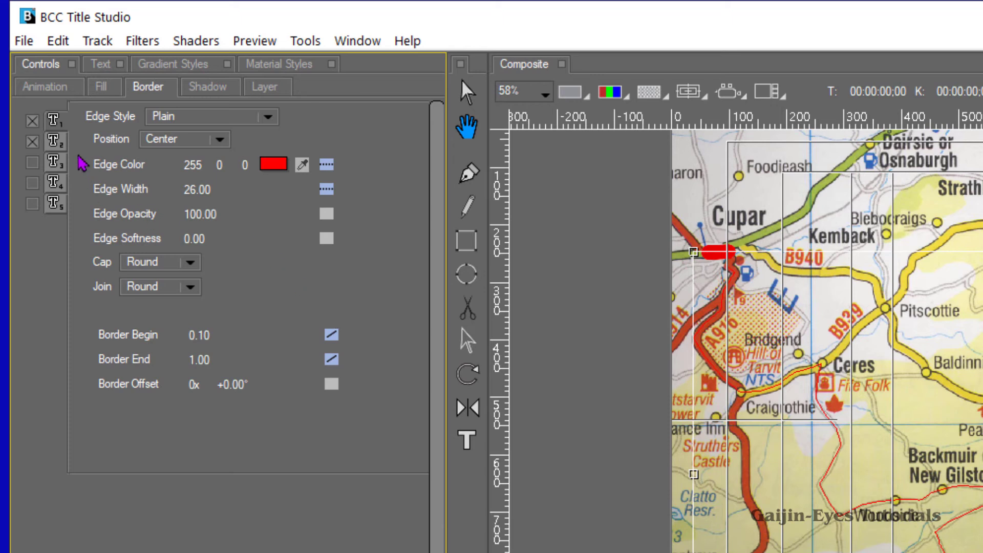
Step: Make the Vehicle's second border yellow (255, 255, 0) with an edge width of 18 at the first keyframe
click(56, 146)
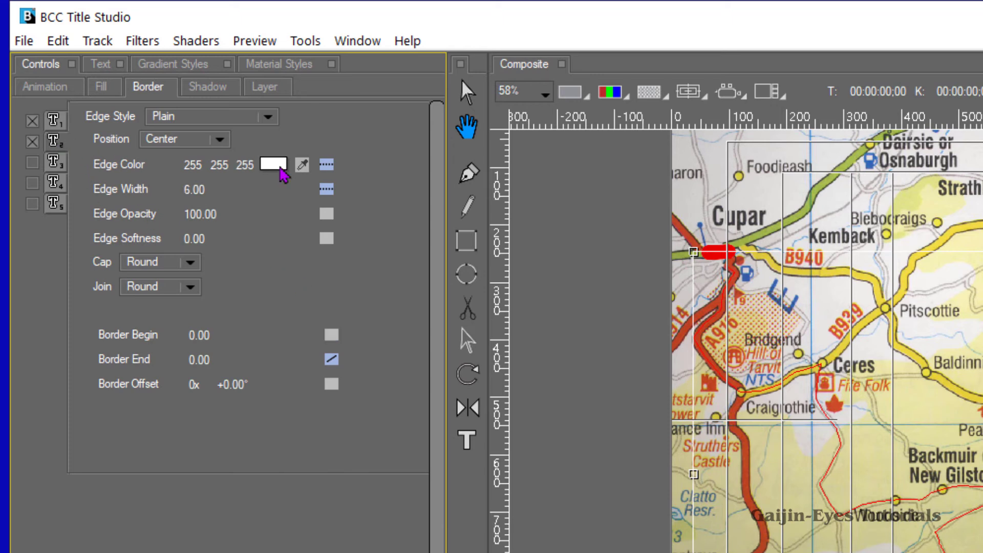
click(279, 167)
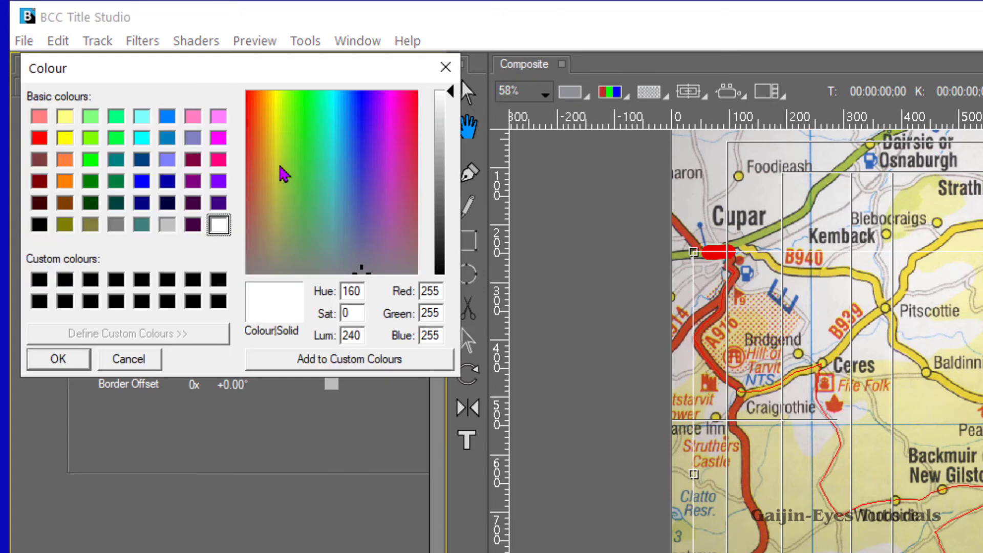
click(65, 138)
click(67, 363)
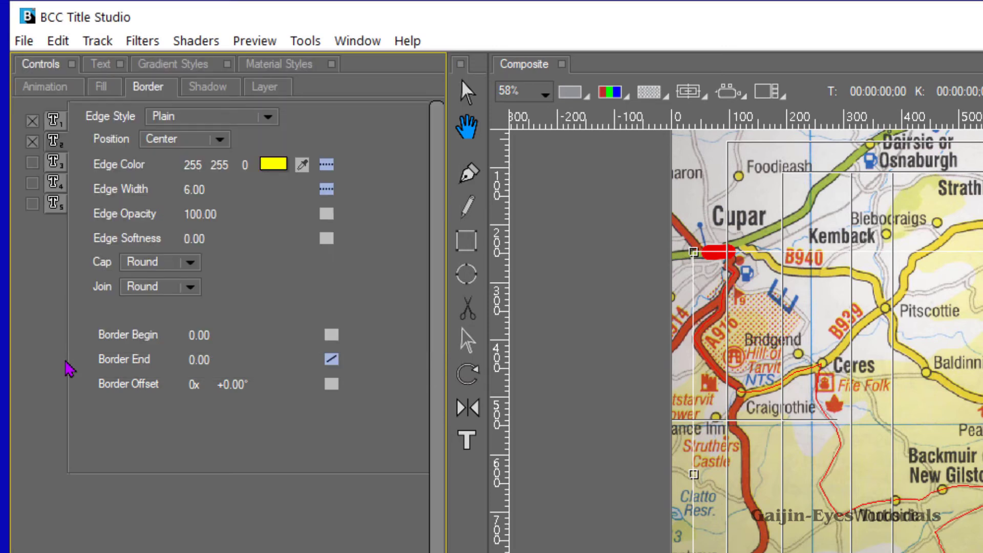
click(189, 189)
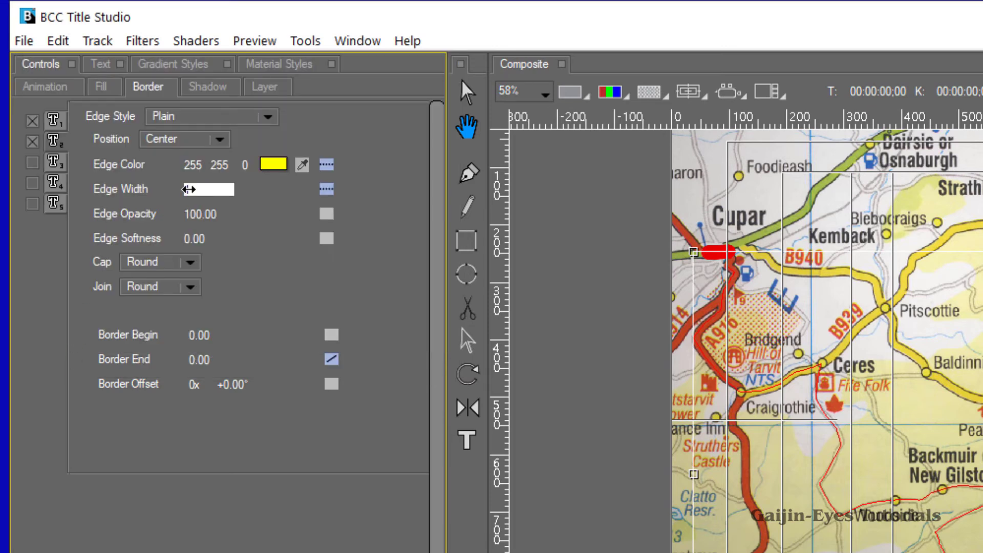
key(Return)
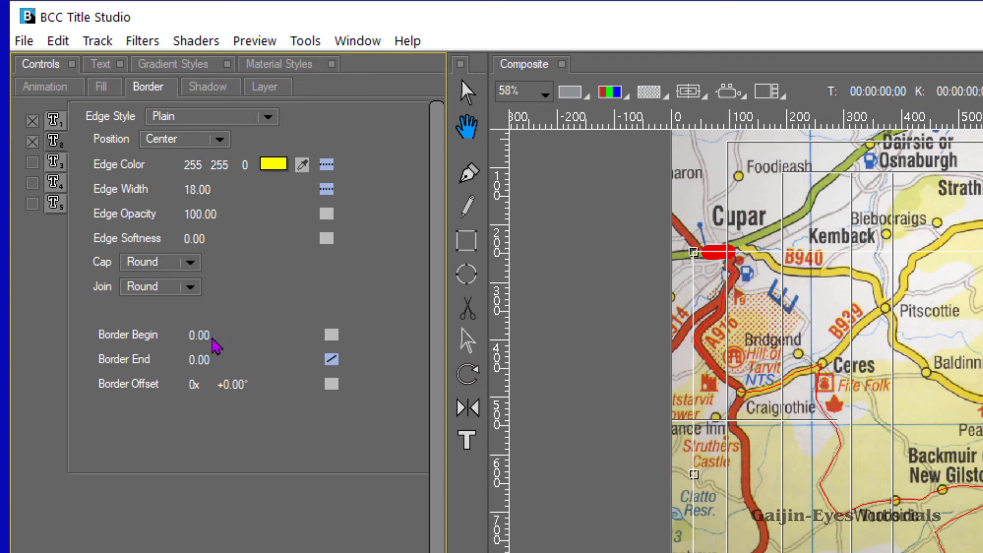
Step: Set the yellow second border's Border Begin to 0.10 with Linear interpolation and its Border End to 1.00 at the first keyframe
click(200, 335)
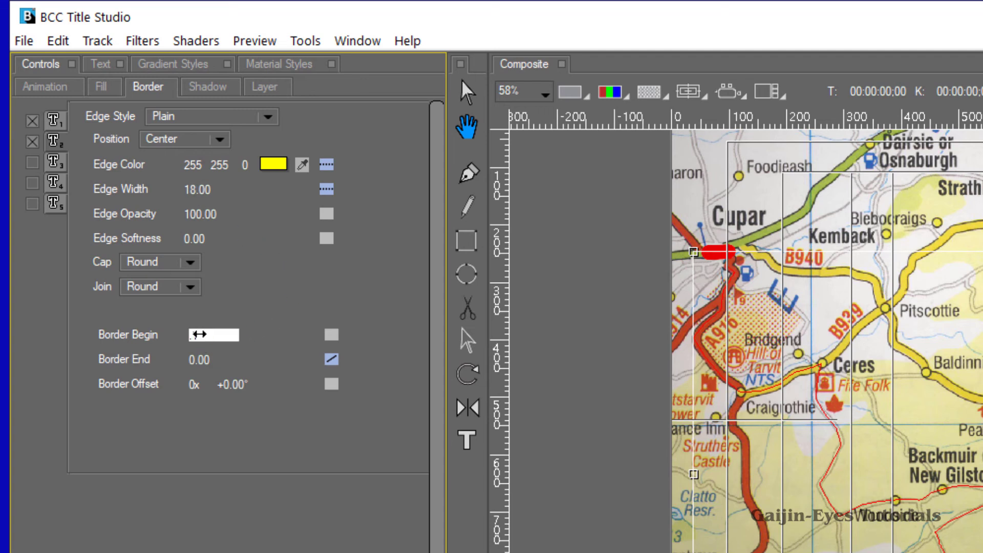
drag(199, 335, 234, 334)
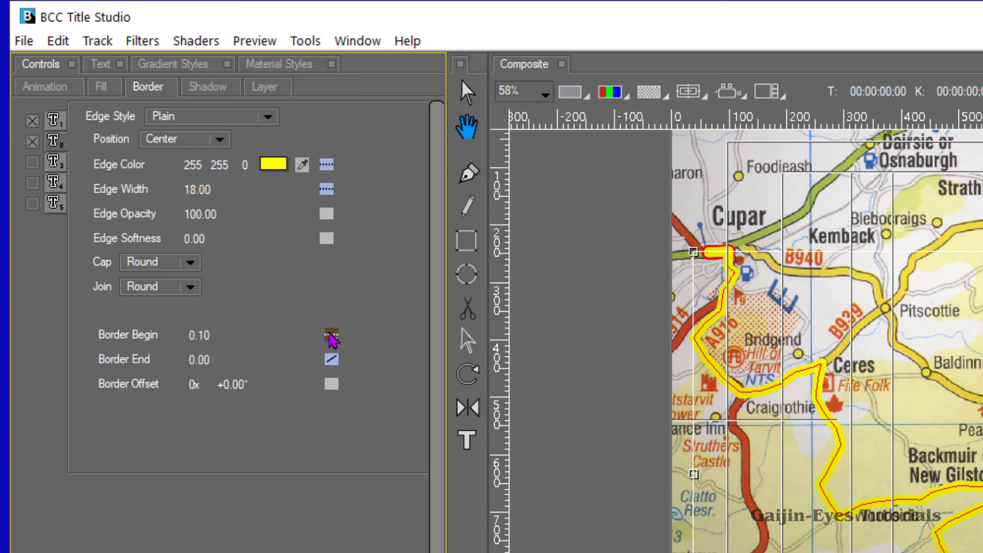
click(332, 338)
click(394, 407)
click(199, 360)
text(1.0)
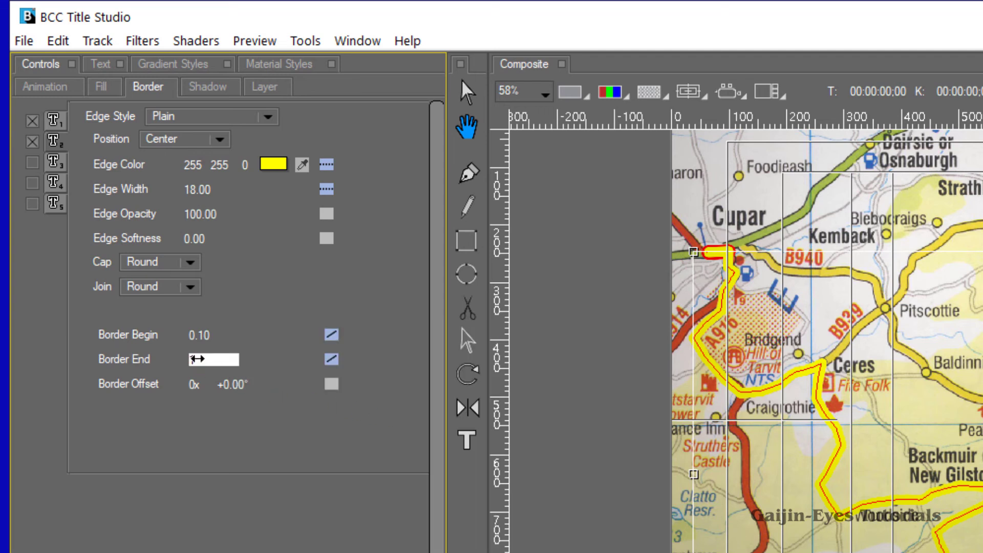
key(Return)
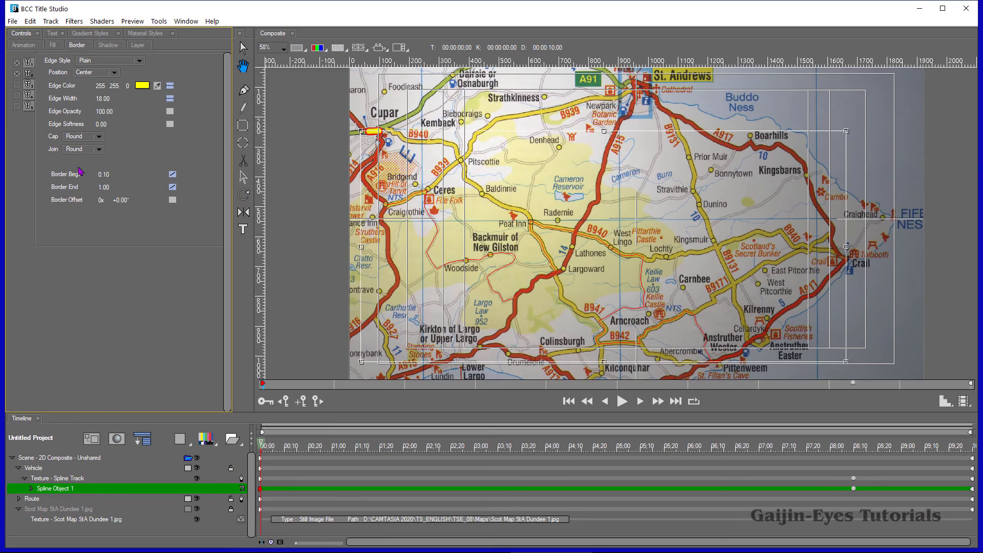
Step: At the spline object's 08;10 keyframe, set the red first border's Border Begin to 99.10 with Hold interpolation
click(853, 489)
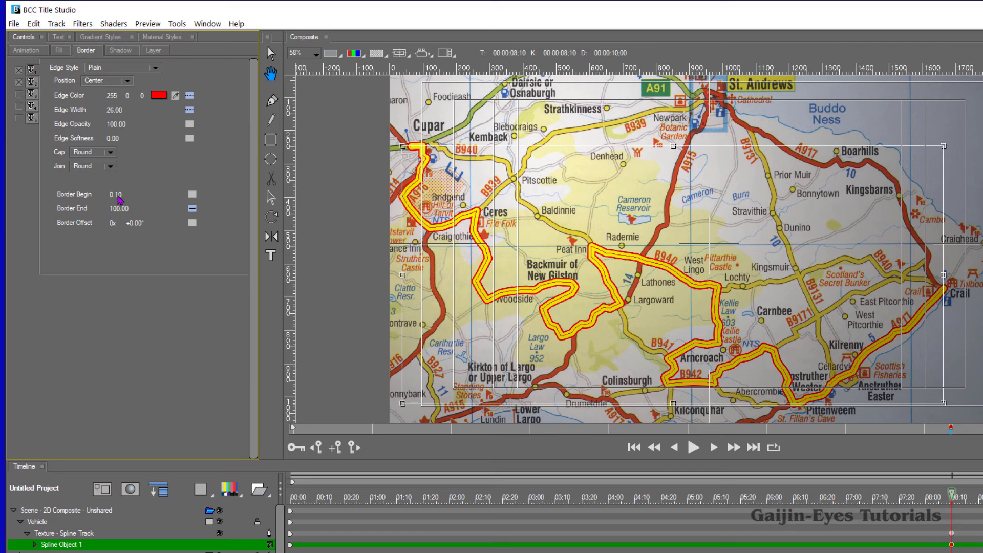
click(119, 194)
text(99)
key(Return)
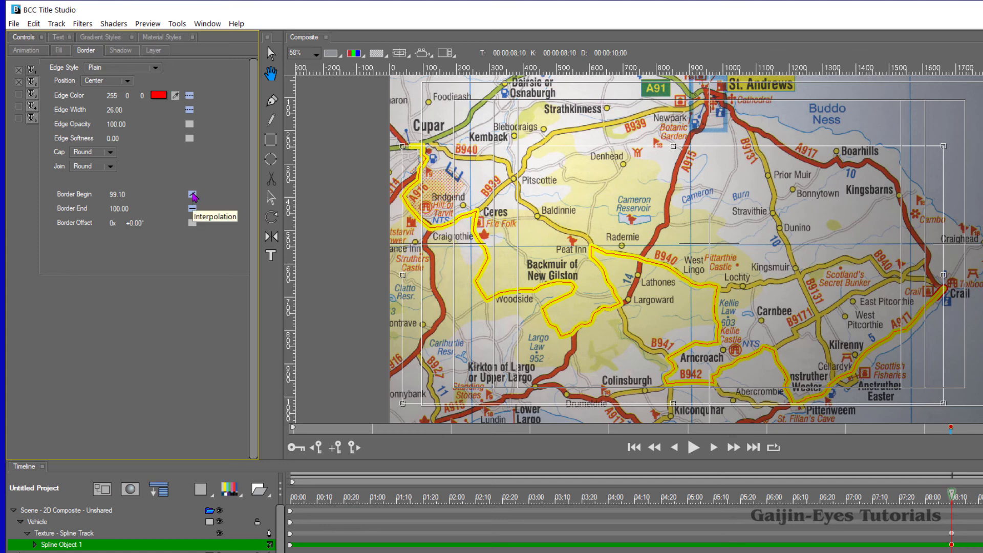
click(192, 196)
click(220, 226)
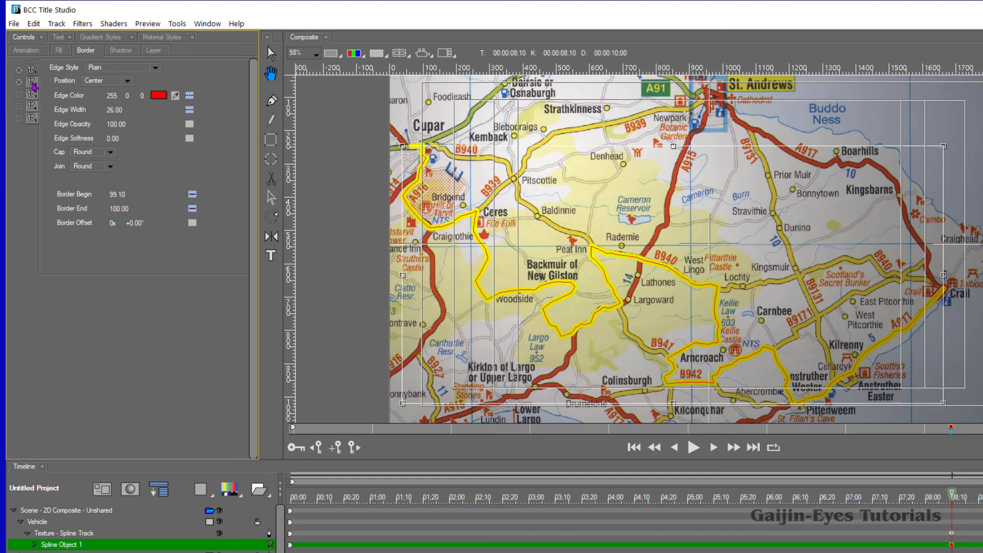
Step: Set the yellow second border's Border Begin to 99.10 with Hold interpolation at the 08;10 keyframe
click(32, 84)
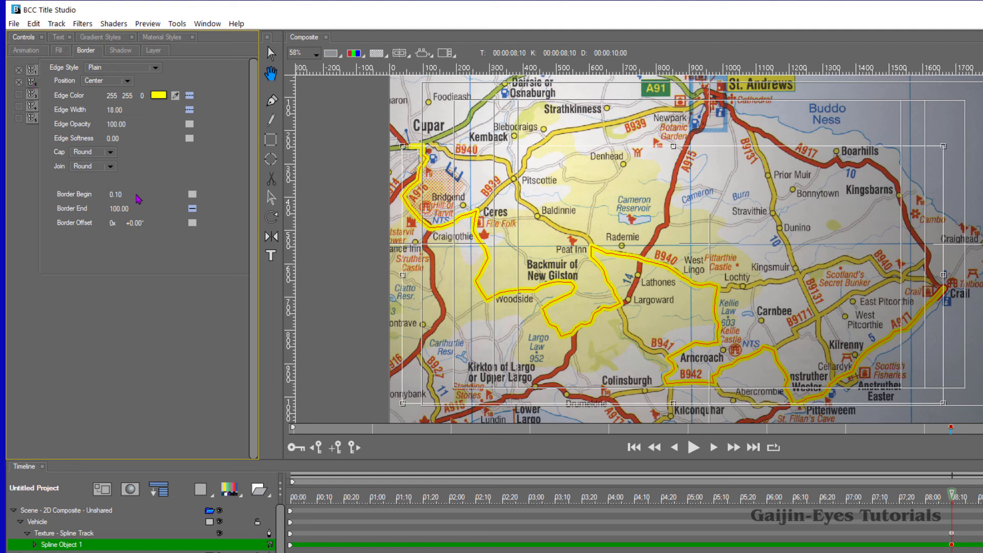
click(115, 195)
text(99.1)
key(Return)
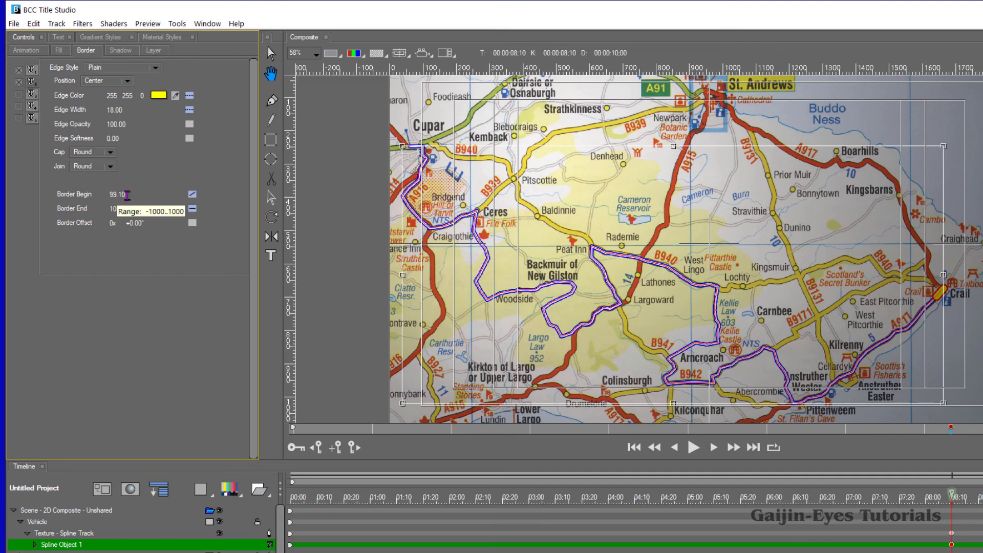
click(192, 197)
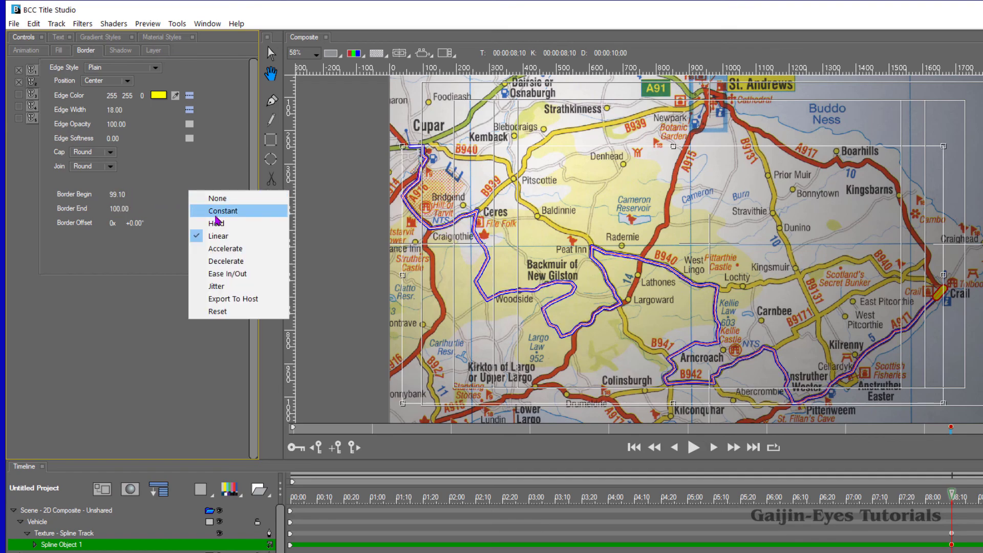
click(219, 226)
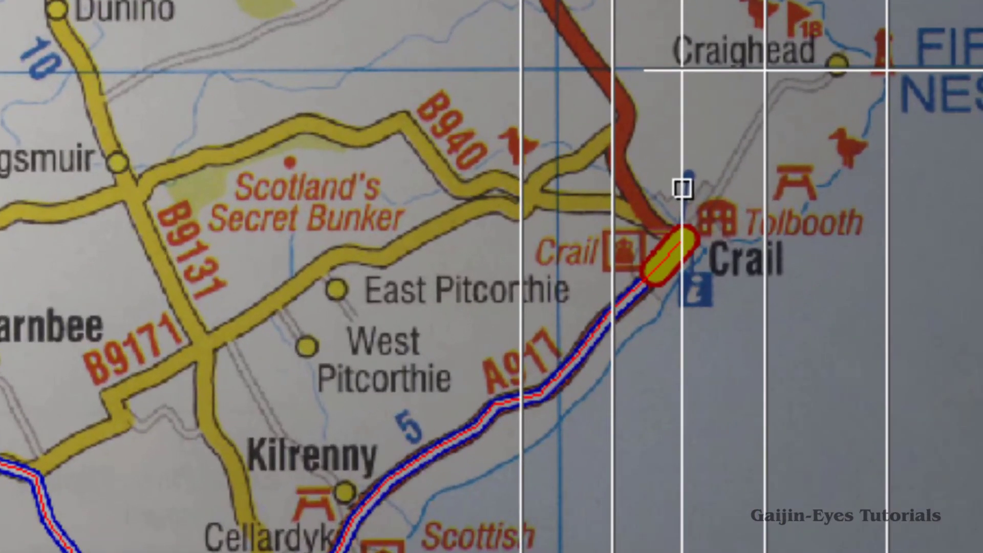